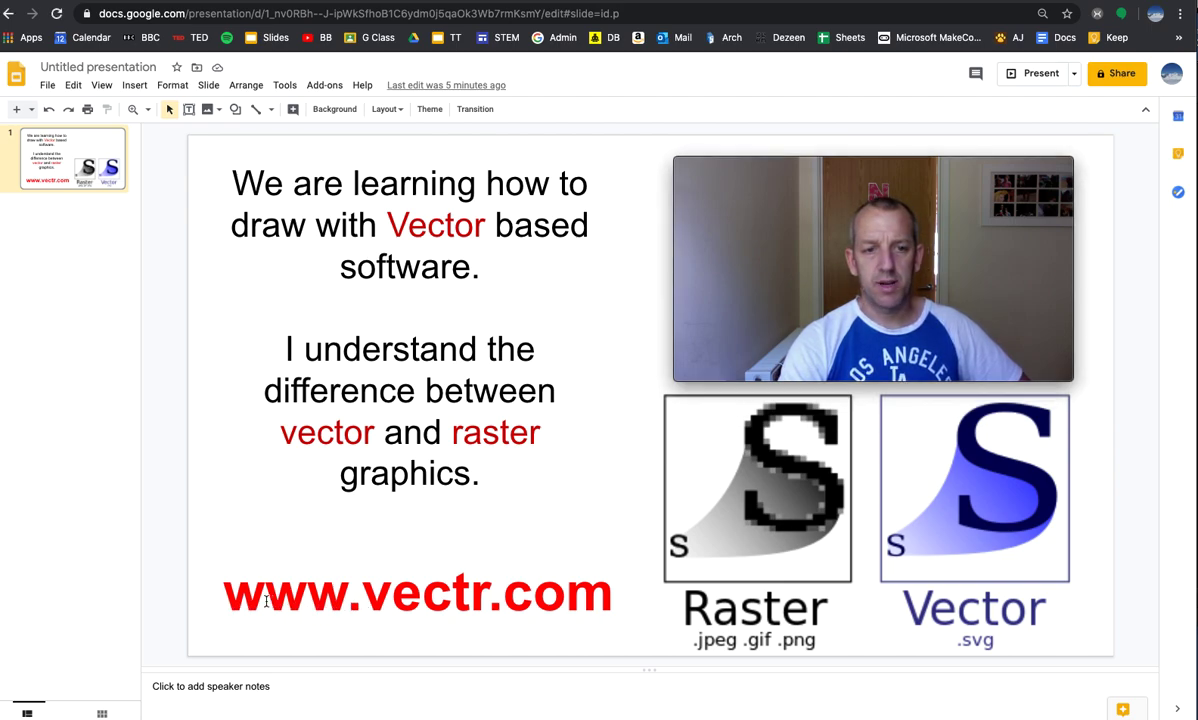
left_click_drag(219, 590, 634, 604)
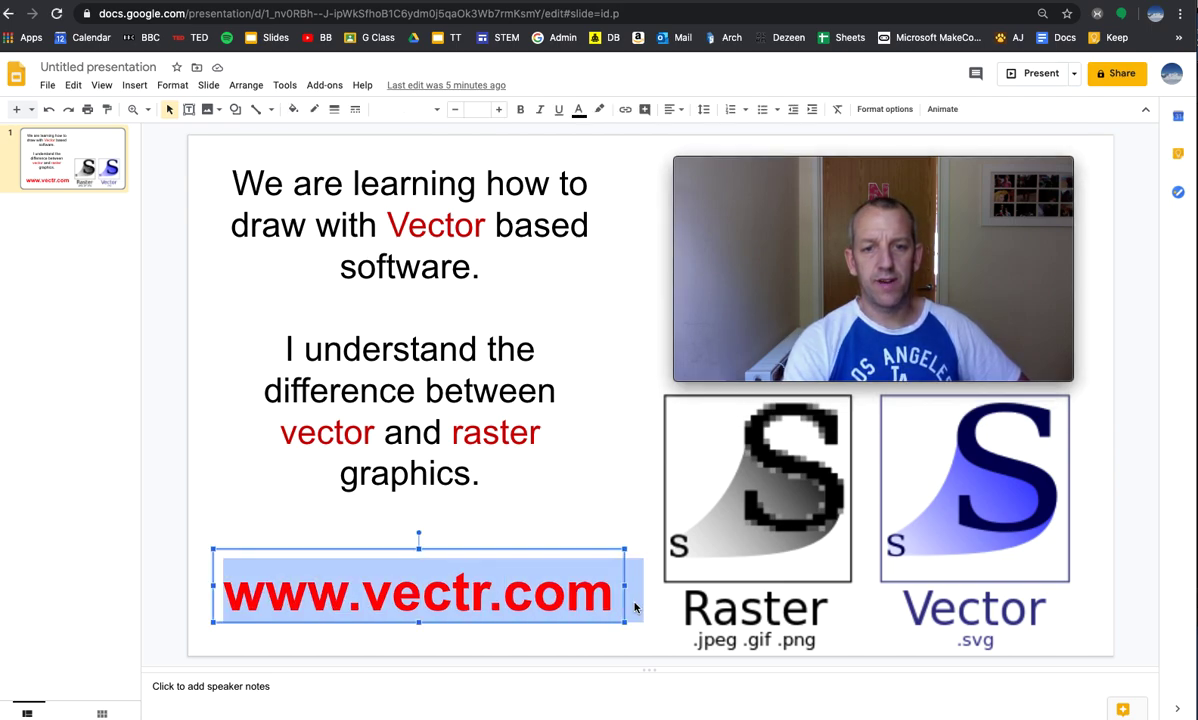
left_click(440, 594)
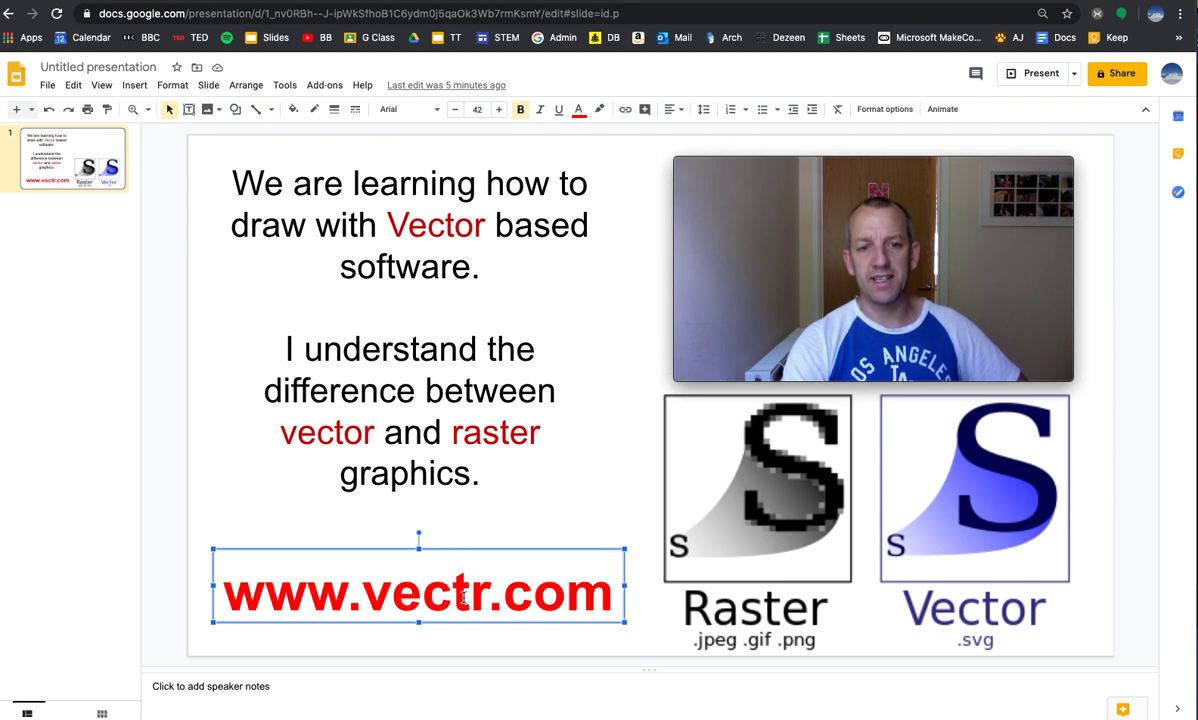
left_click(594, 484)
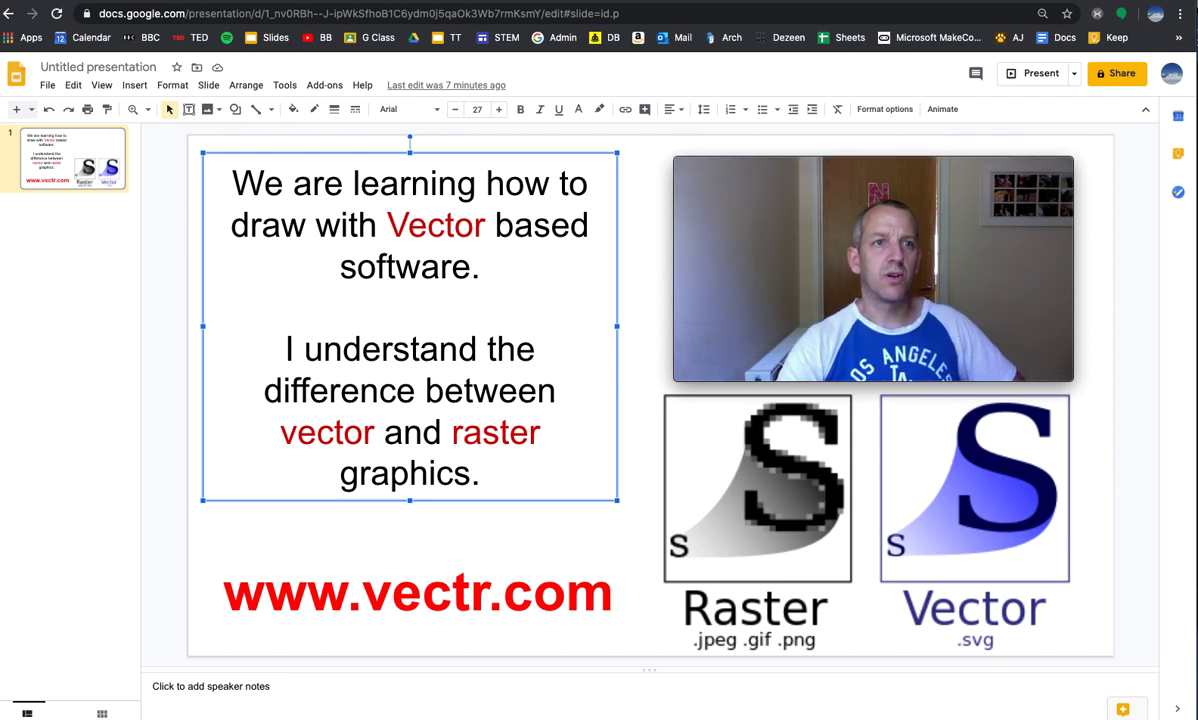
Step: Switch to the Vectr tab and confirm its single blank A4 page before returning to Layers
key("ctrl+Tab")
mouse_move(786, 170)
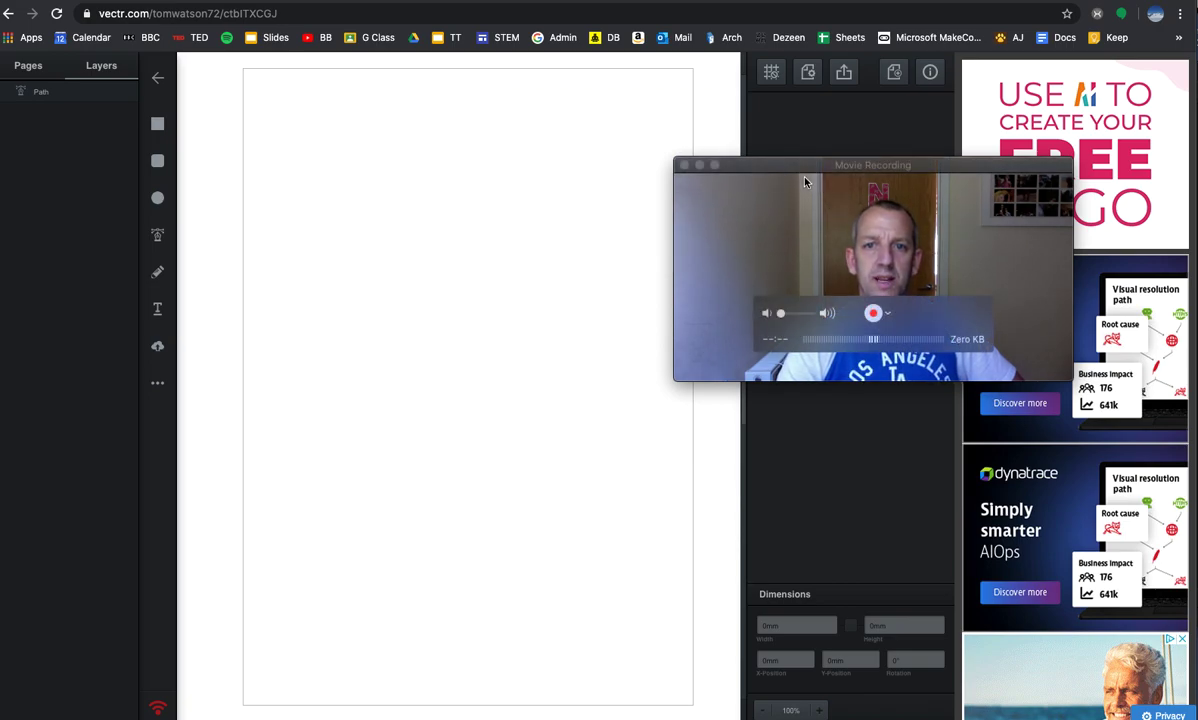
left_click_drag(786, 170, 1197, 250)
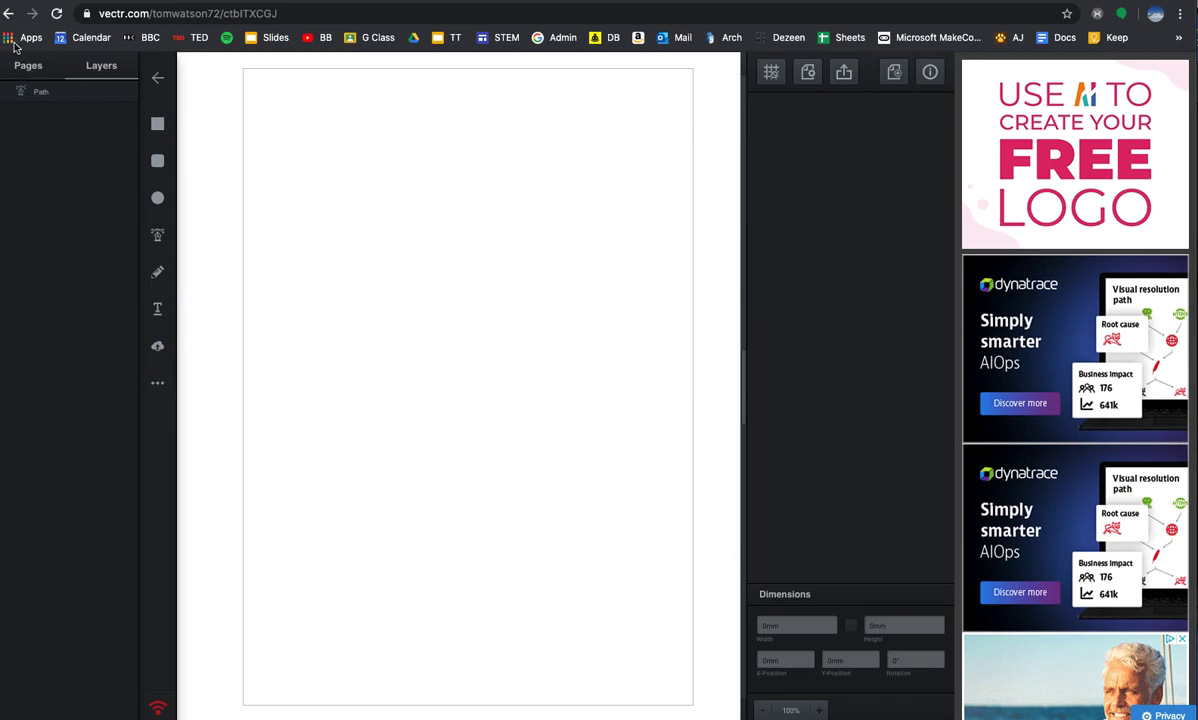
left_click(30, 68)
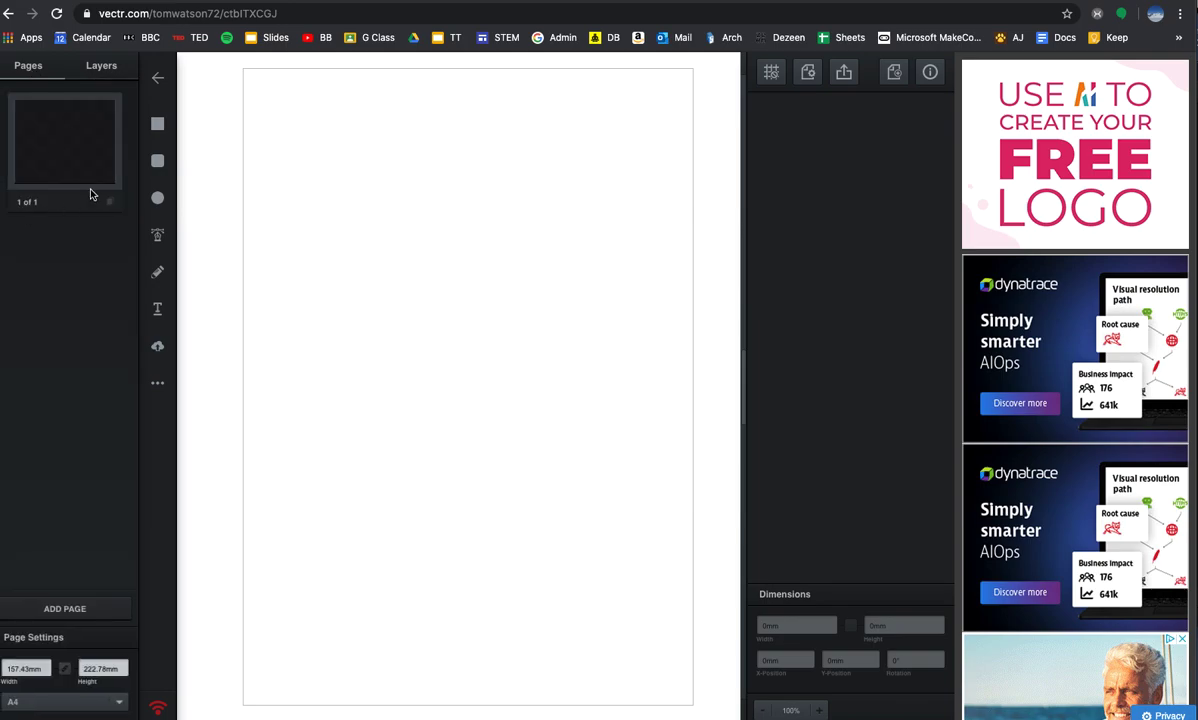
left_click(109, 68)
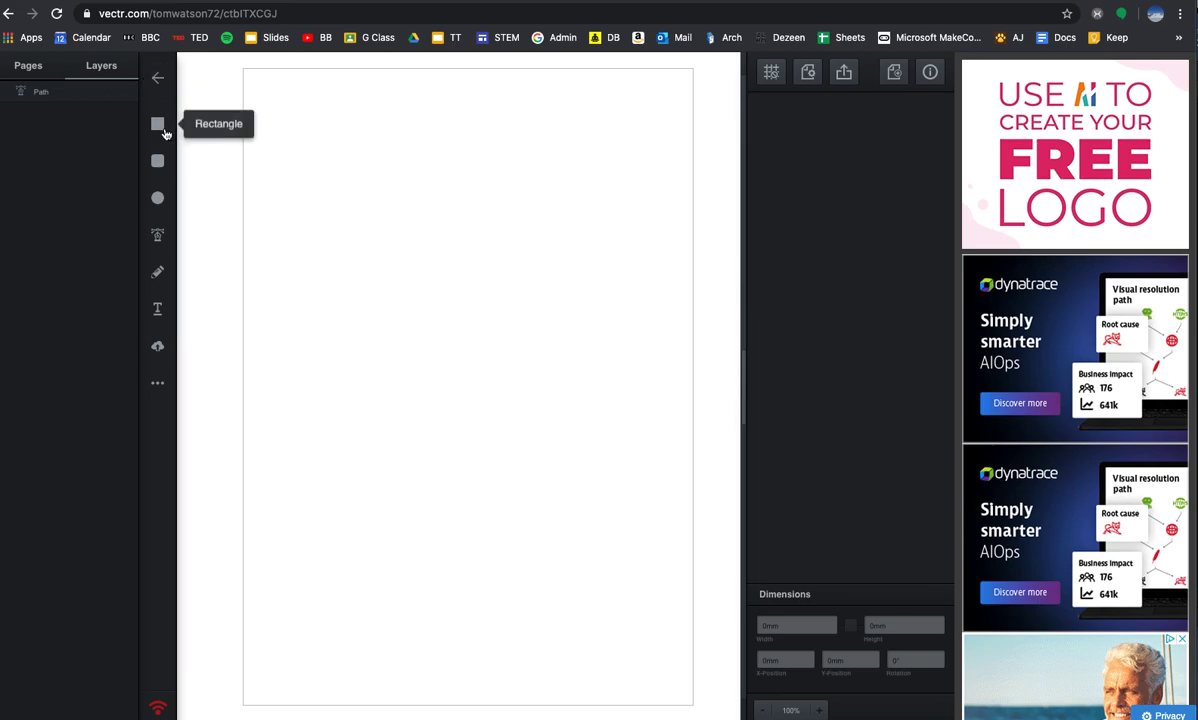
Step: Draw a pink rectangle near the page's top-left, keeping a plain colour fill
left_click(159, 128)
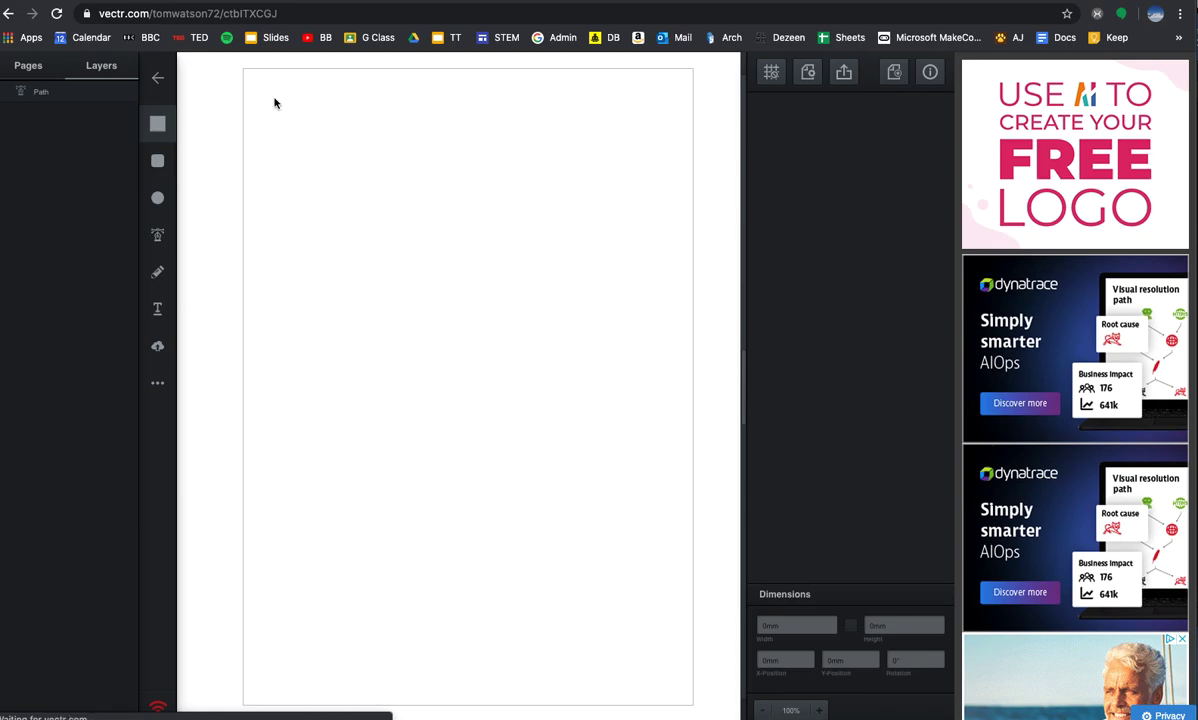
left_click_drag(274, 98, 490, 250)
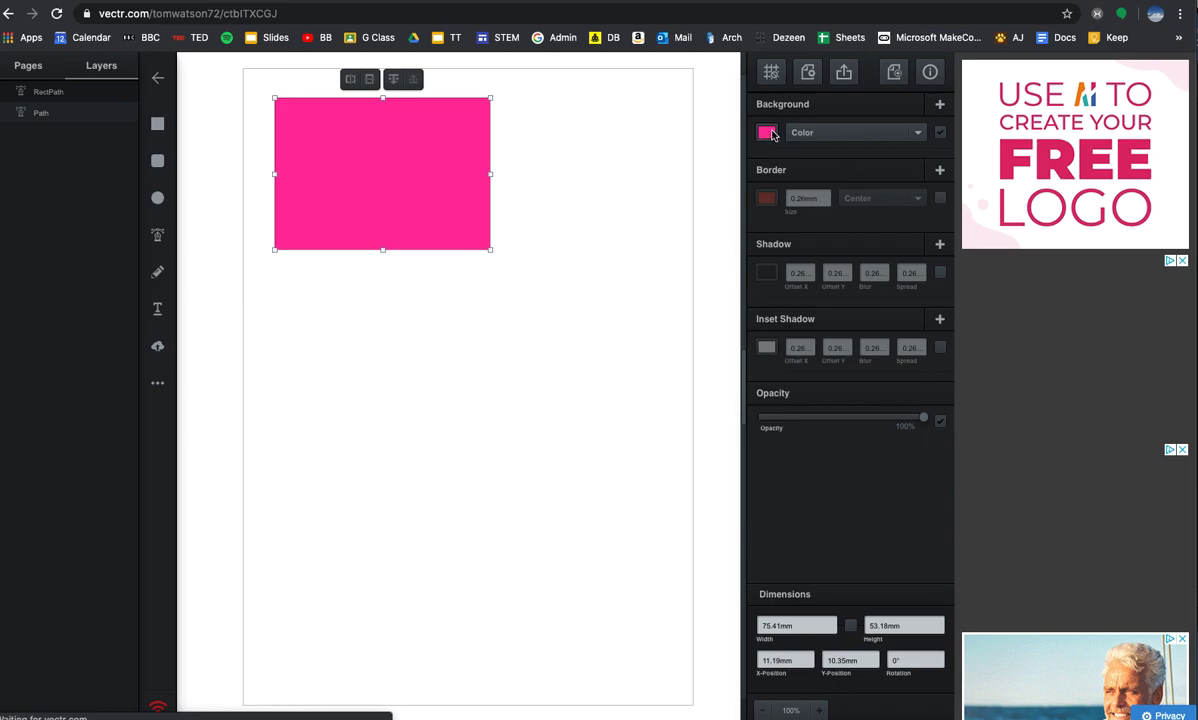
left_click(918, 133)
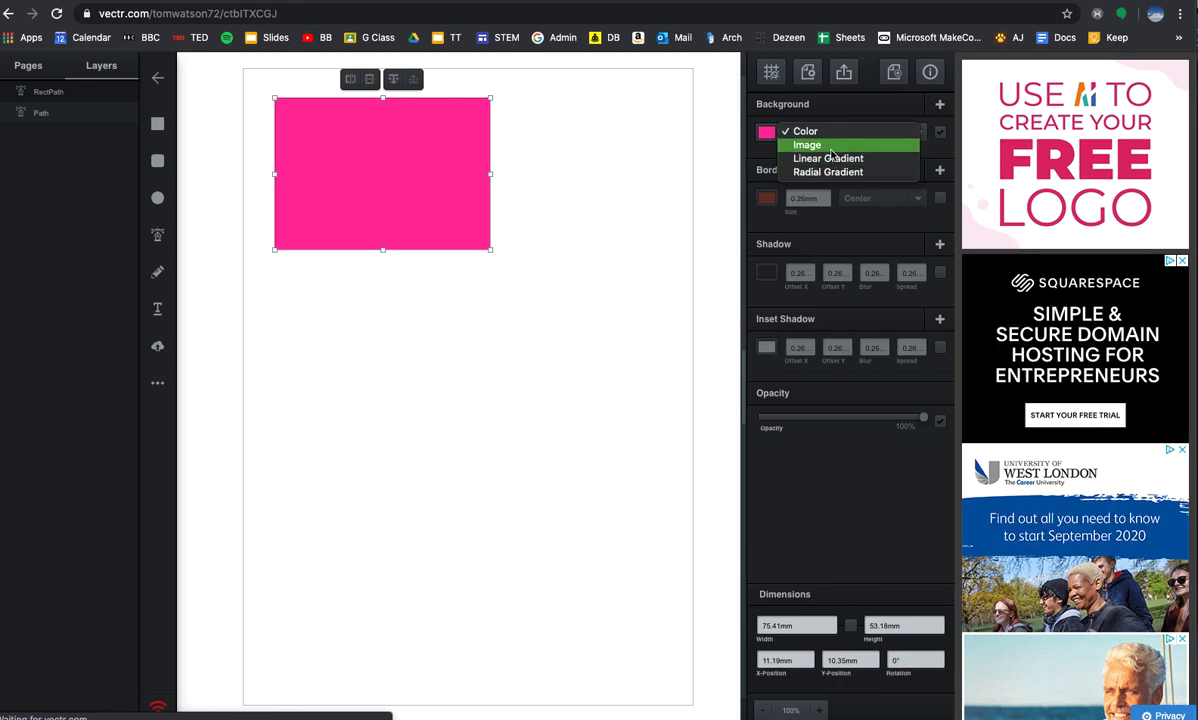
left_click(767, 132)
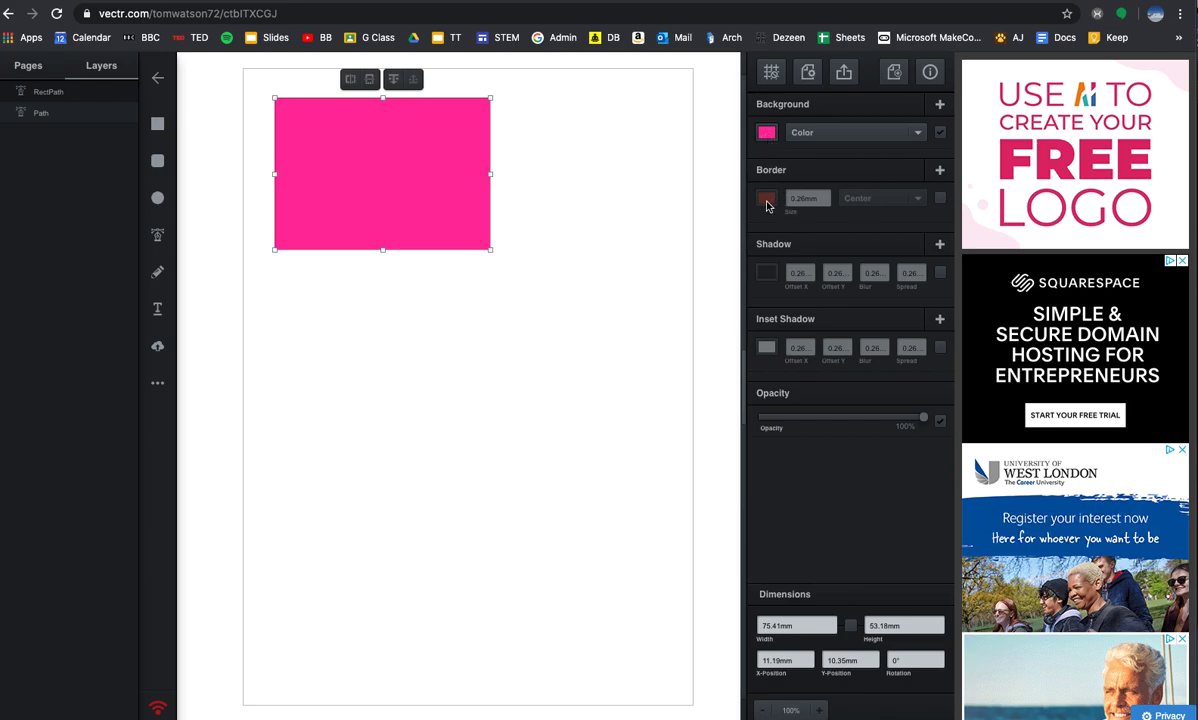
Step: Give the rectangle a green border 3mm thick
left_click(767, 200)
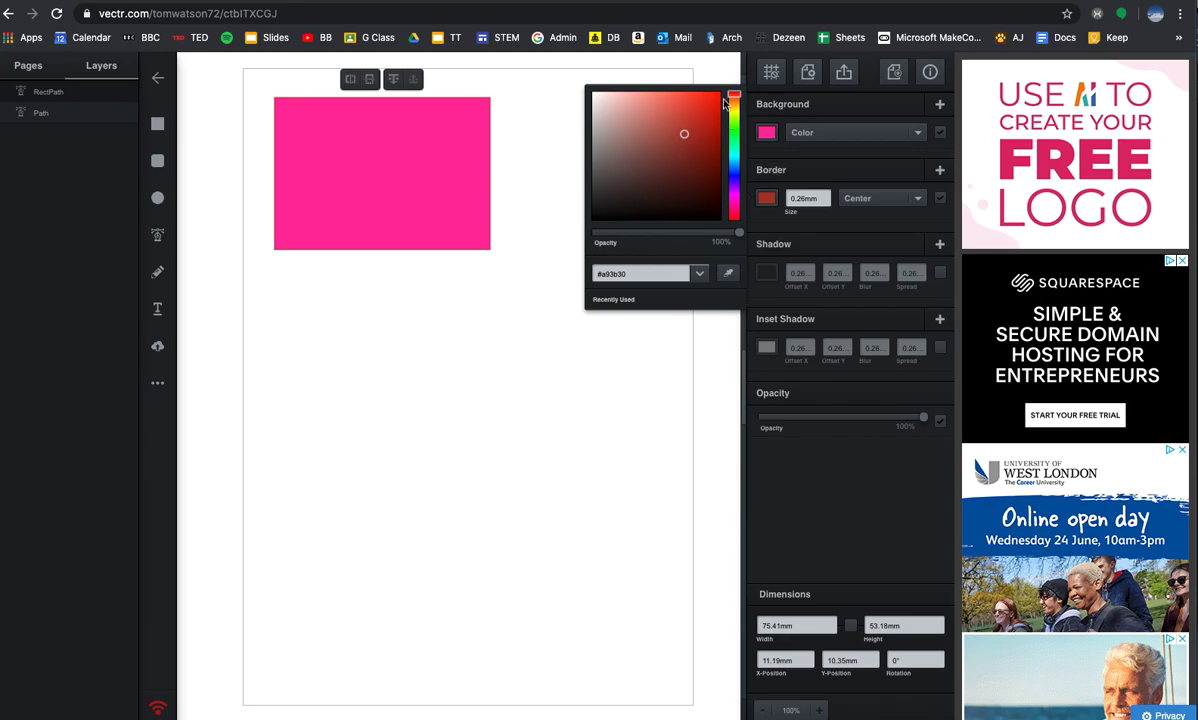
left_click(733, 127)
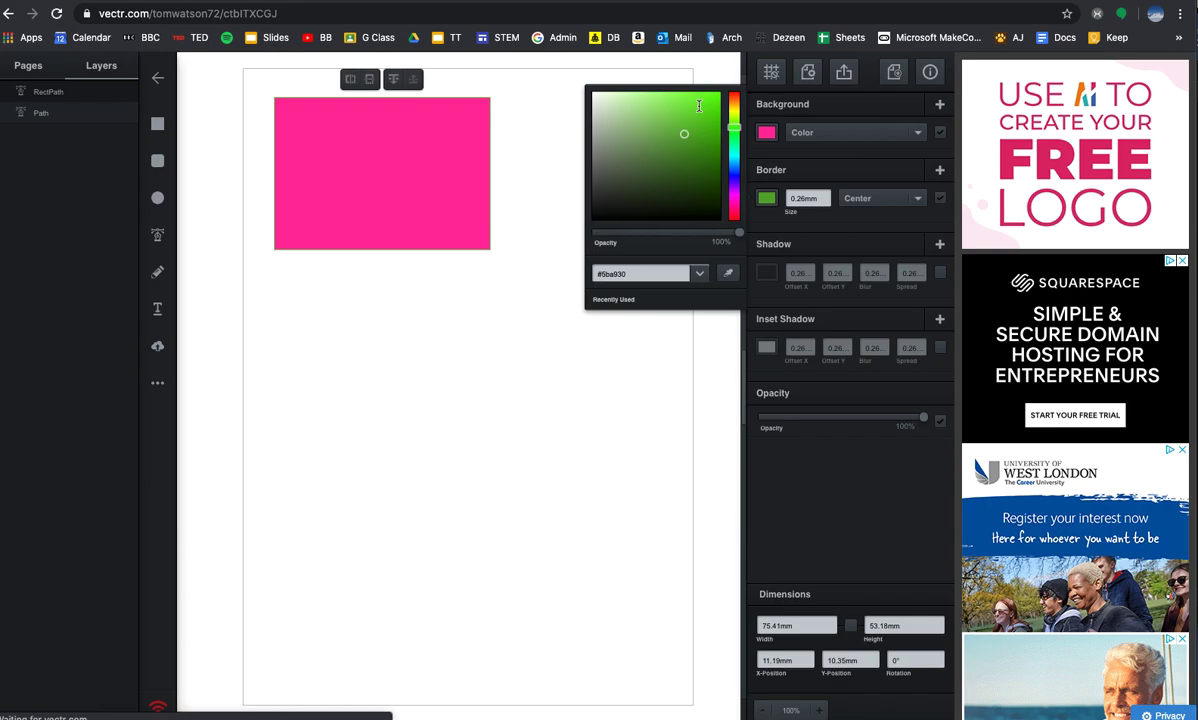
left_click(738, 225)
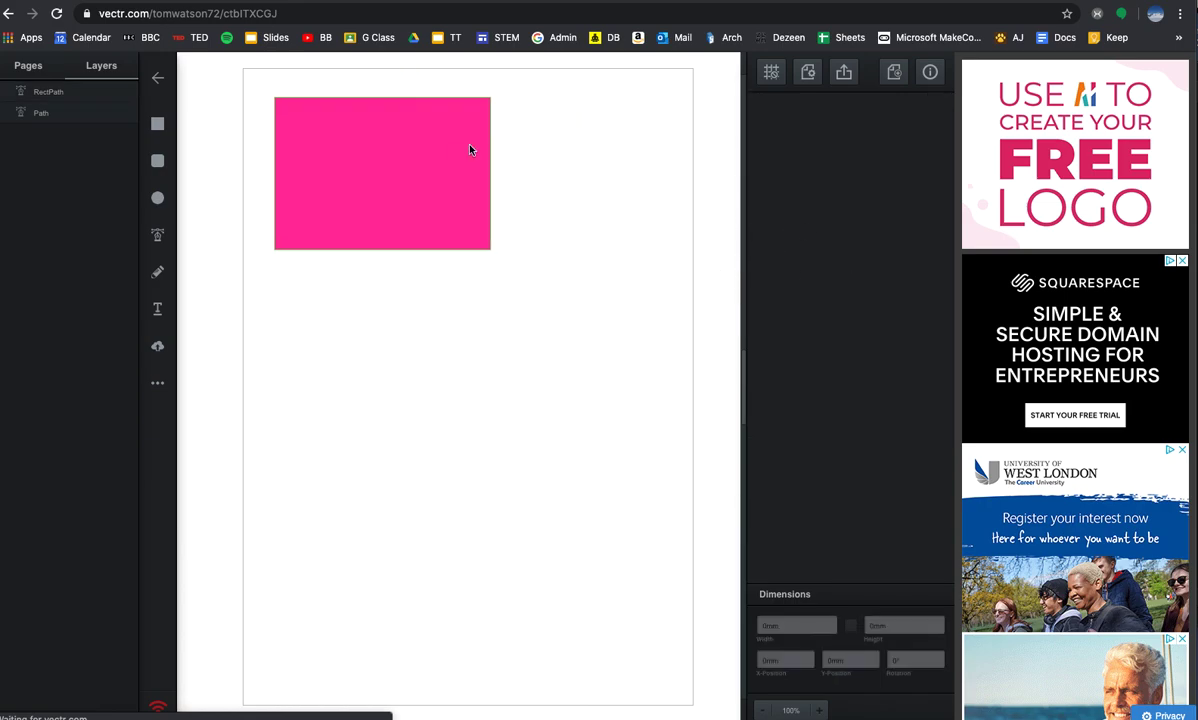
left_click(795, 199)
type("3")
key("Return")
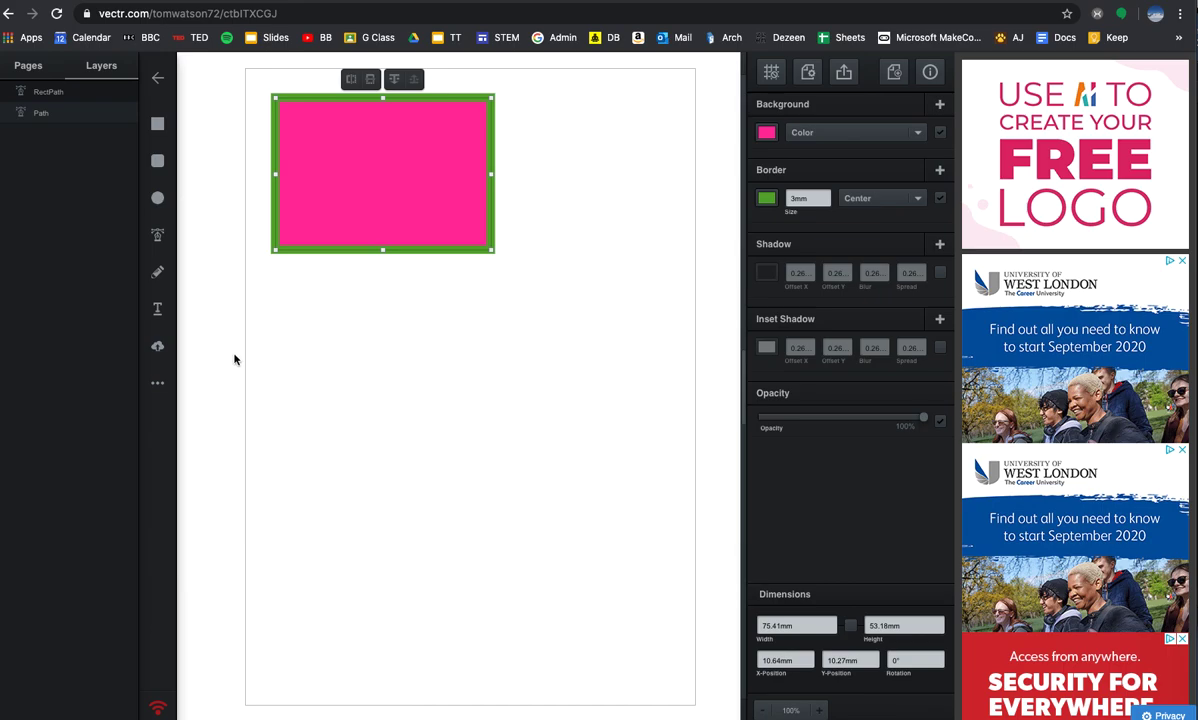
Step: Draw a dark green 60.59mm circle and move it up beside the pink rectangle
left_click(157, 161)
left_click(153, 198)
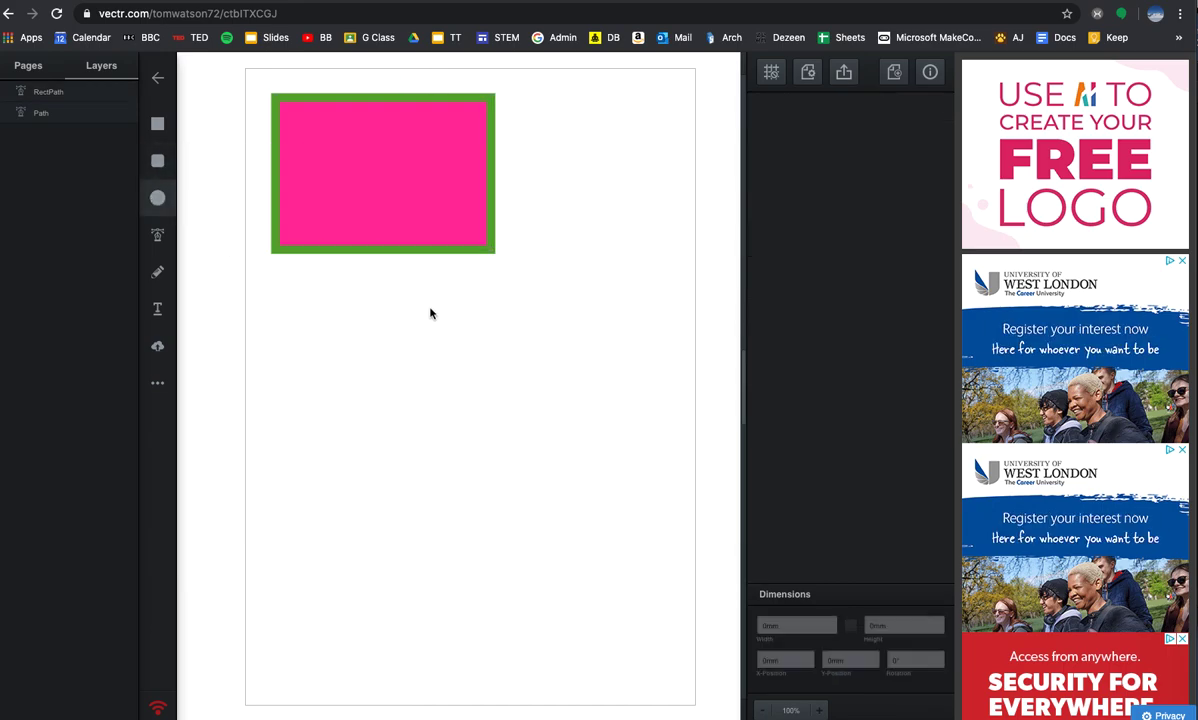
left_click_drag(430, 310, 670, 423)
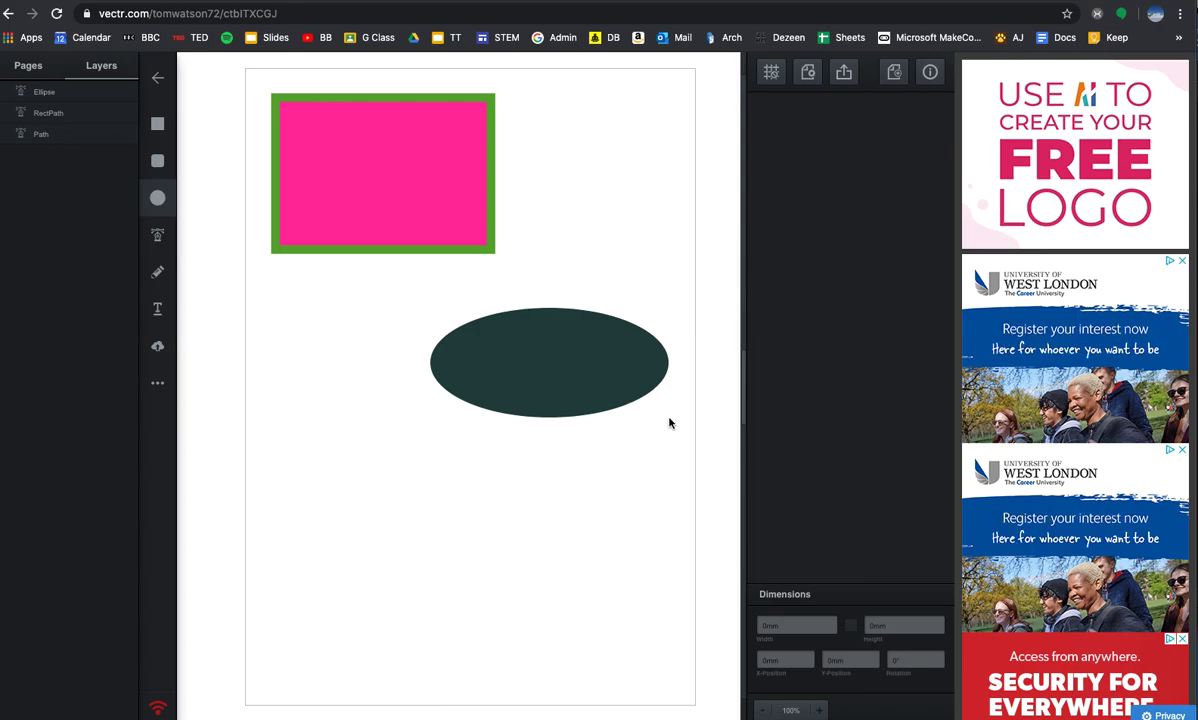
left_click_drag(670, 423, 576, 424)
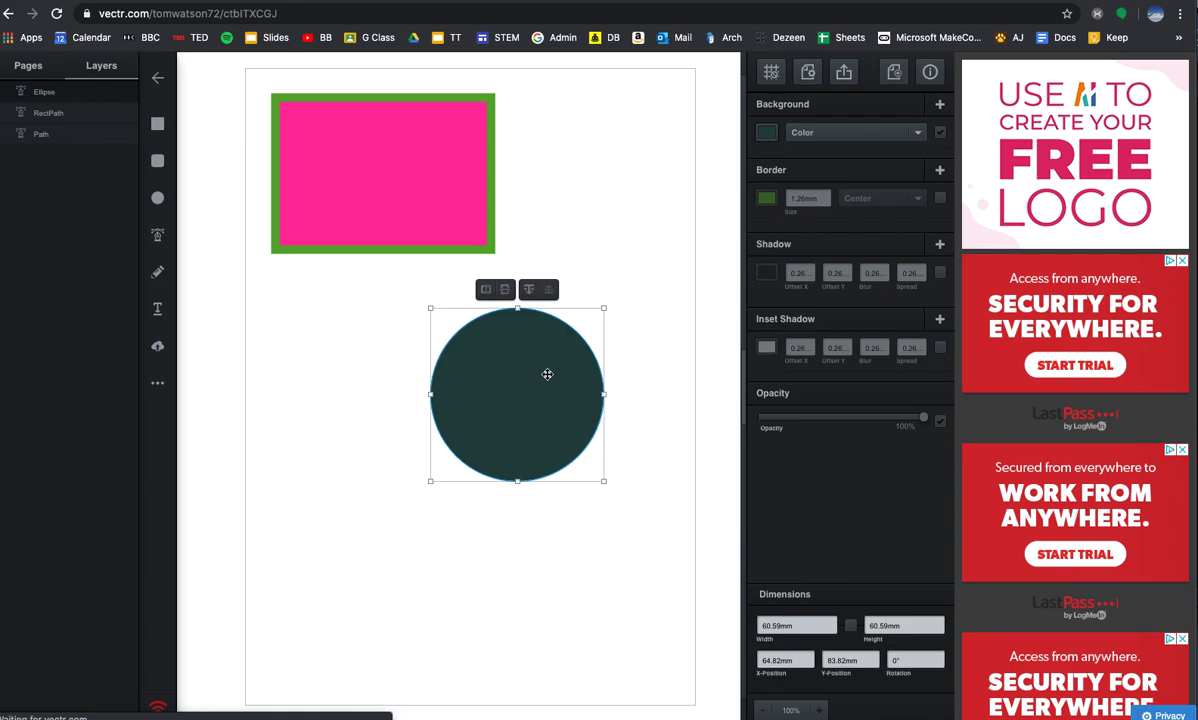
left_click_drag(547, 374, 630, 152)
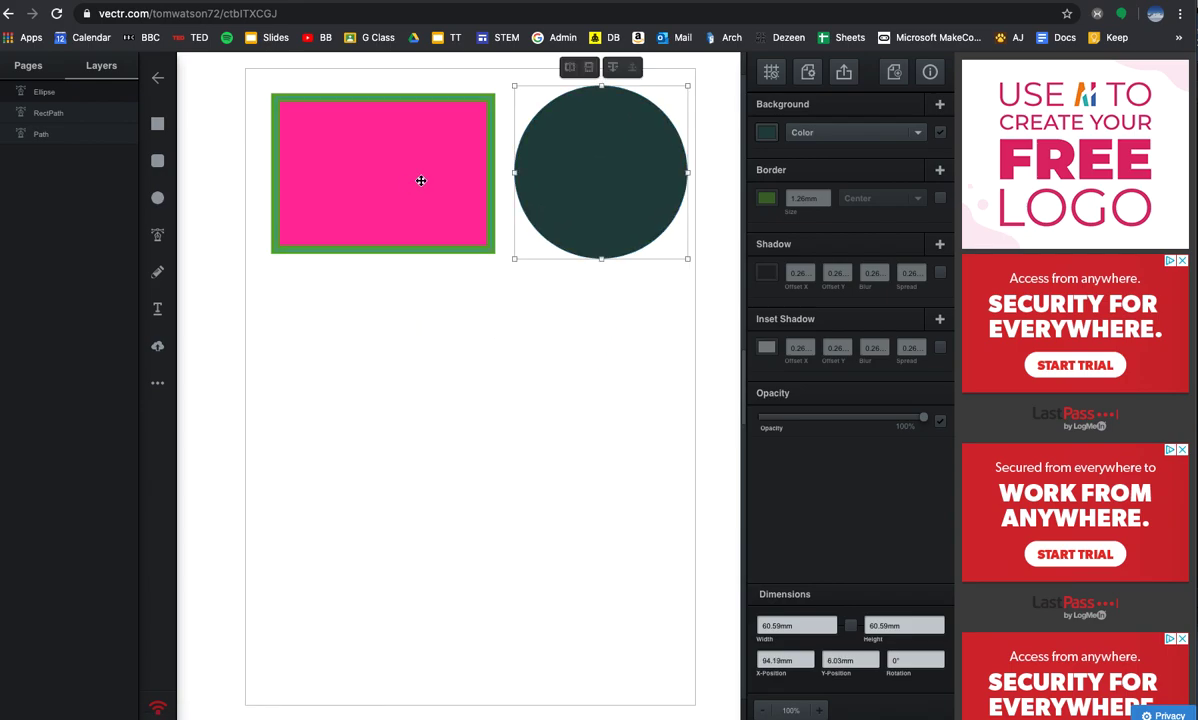
Step: Pen-draw an open green zigzag path and move it up just beneath the rectangle
left_click(162, 245)
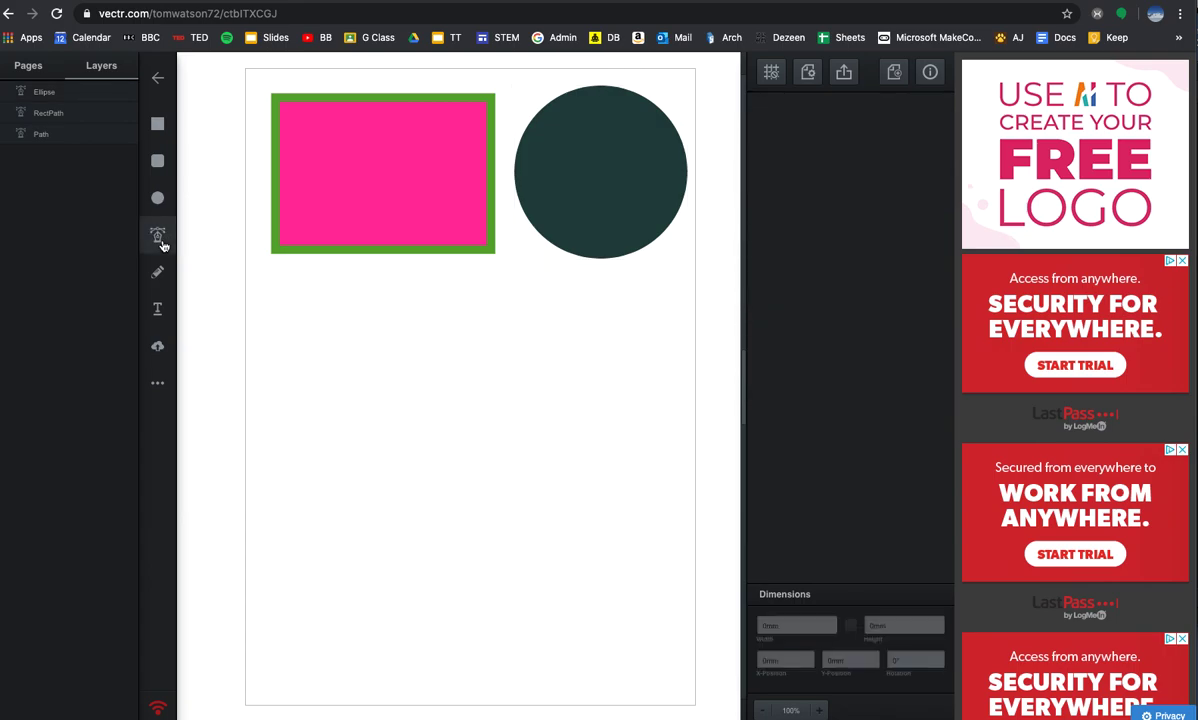
left_click(284, 346)
left_click(540, 349)
left_click(543, 457)
left_click(436, 440)
left_click(471, 395)
left_click(375, 391)
left_click(362, 426)
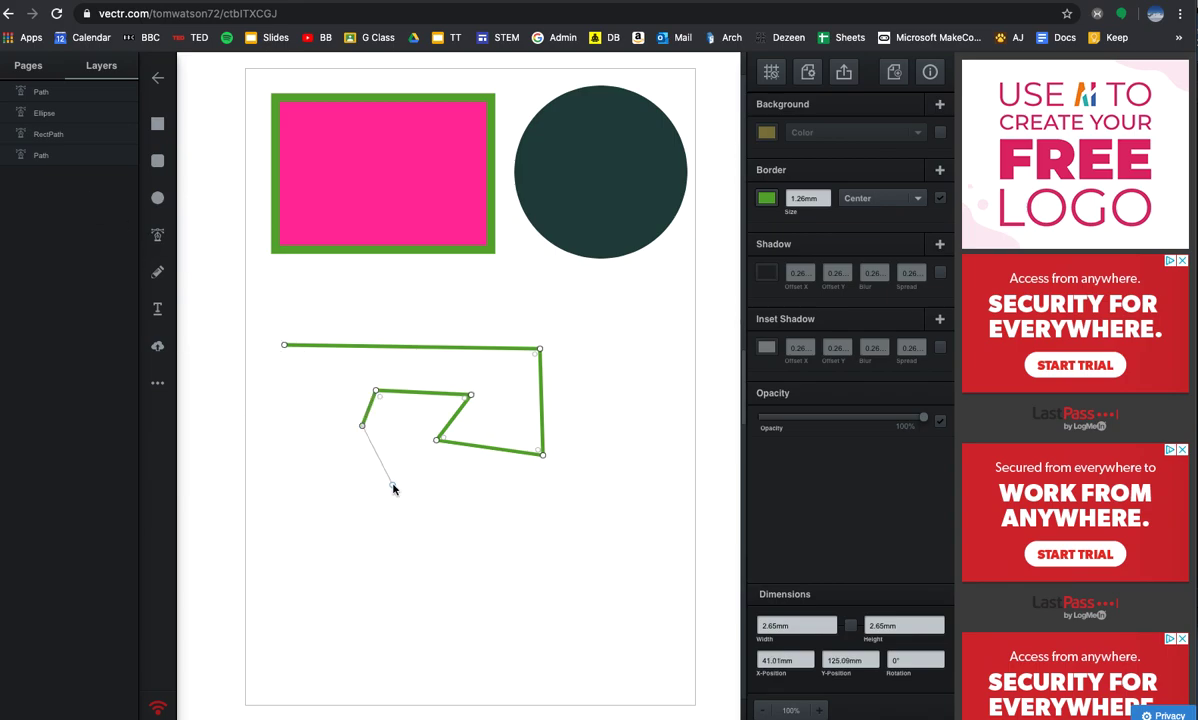
key("Escape")
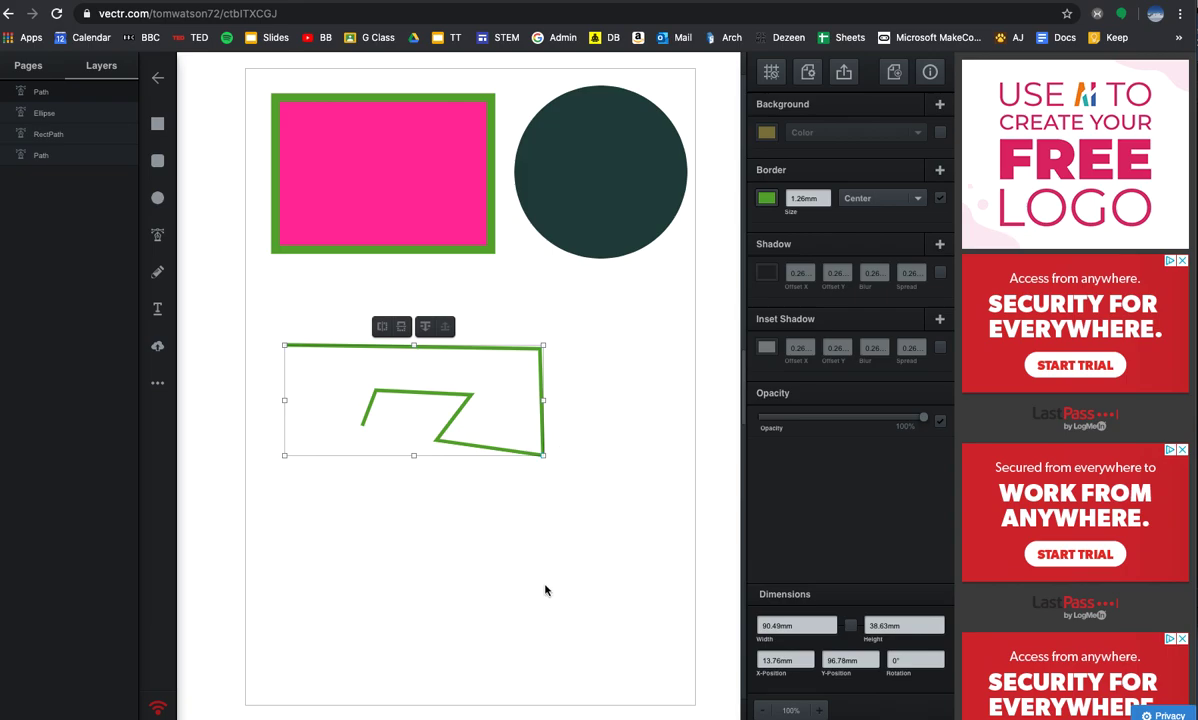
left_click_drag(493, 356, 499, 285)
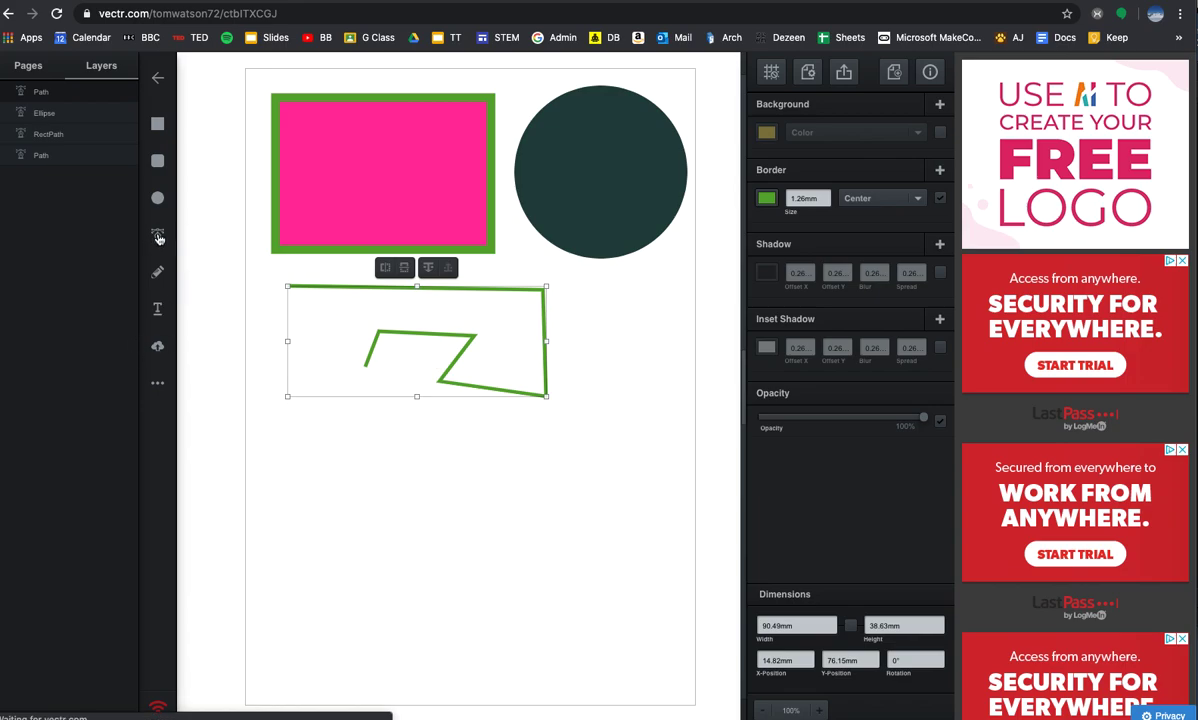
Step: Pen-draw a closed, wavy green outline with curved points in the lower page below the zigzag
left_click(419, 624)
key("p")
left_click(296, 482)
key("Escape")
left_click(156, 236)
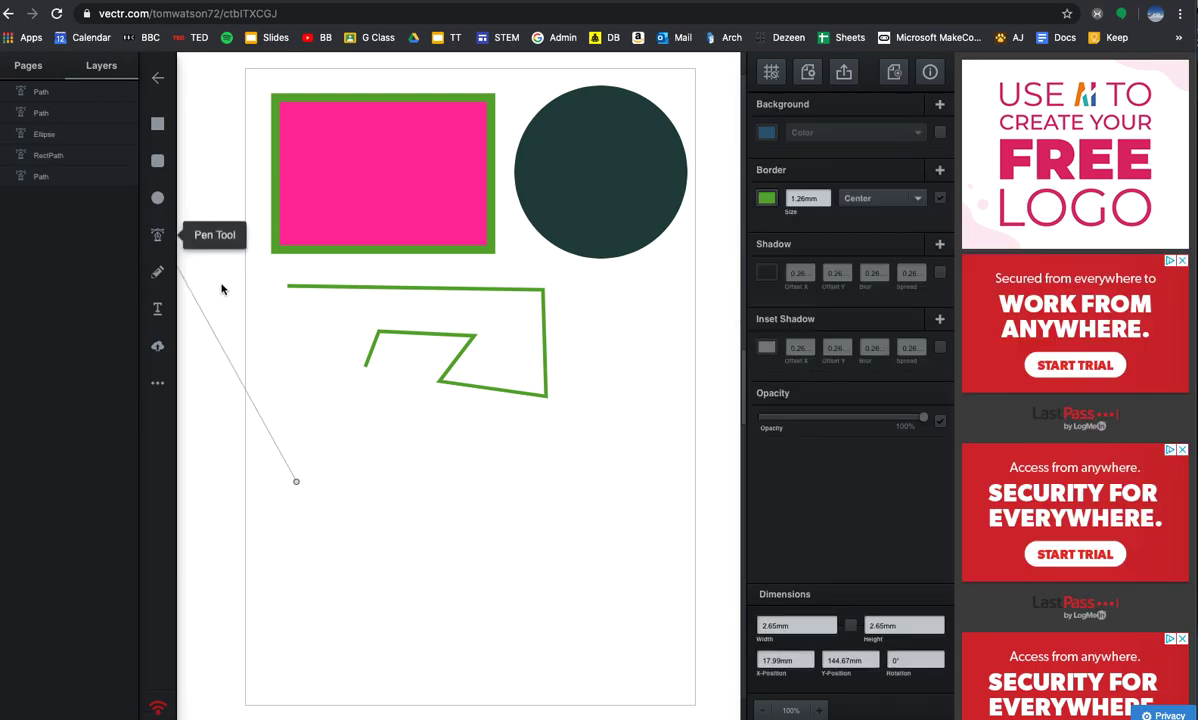
left_click_drag(516, 466, 503, 537)
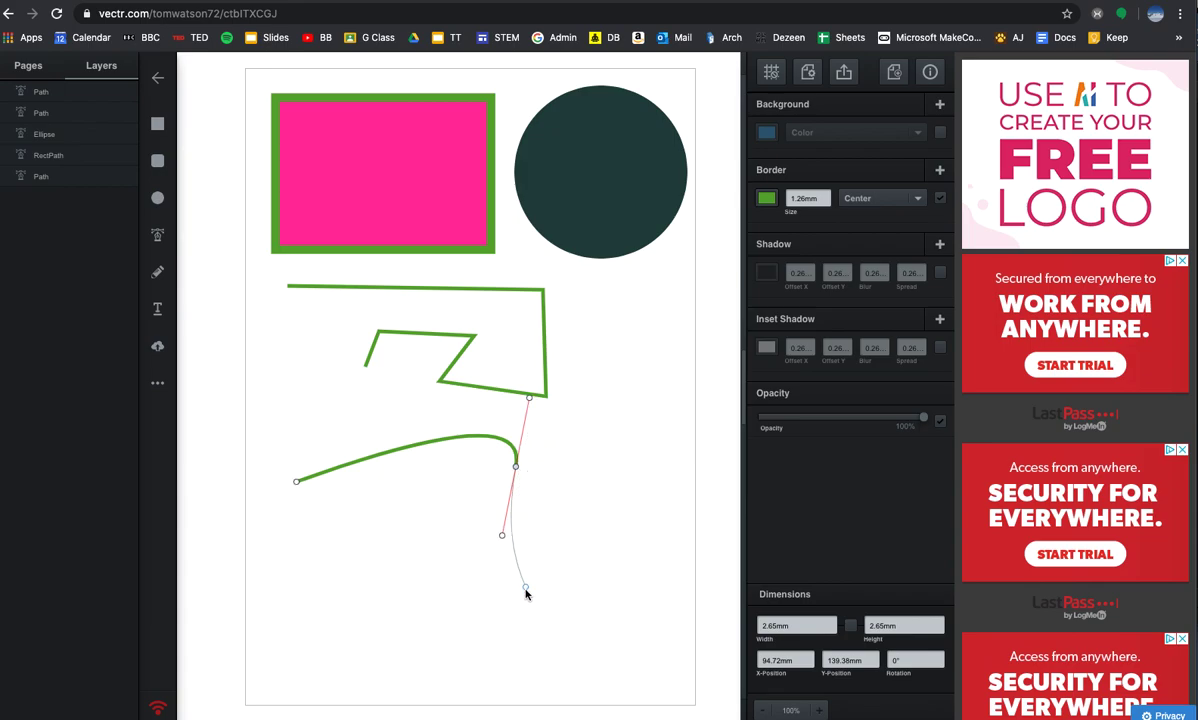
left_click_drag(526, 591, 401, 556)
left_click_drag(353, 601, 291, 625)
left_click_drag(269, 534, 299, 521)
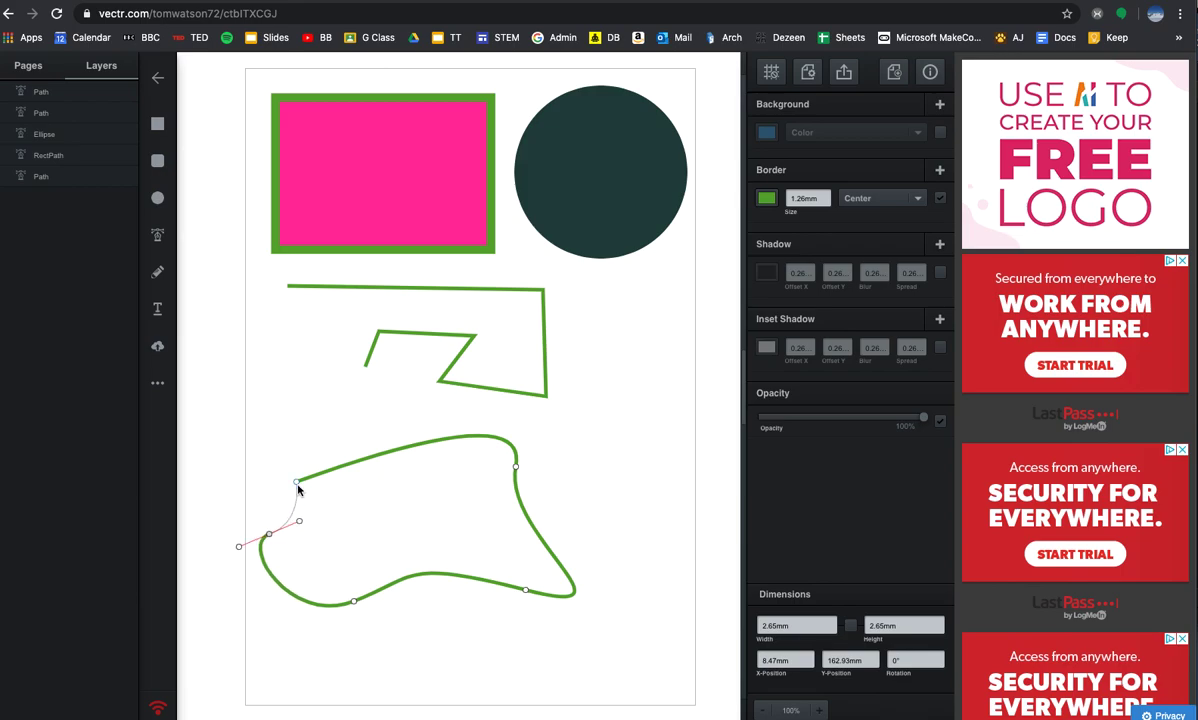
left_click(297, 484)
left_click_drag(246, 67, 381, 453)
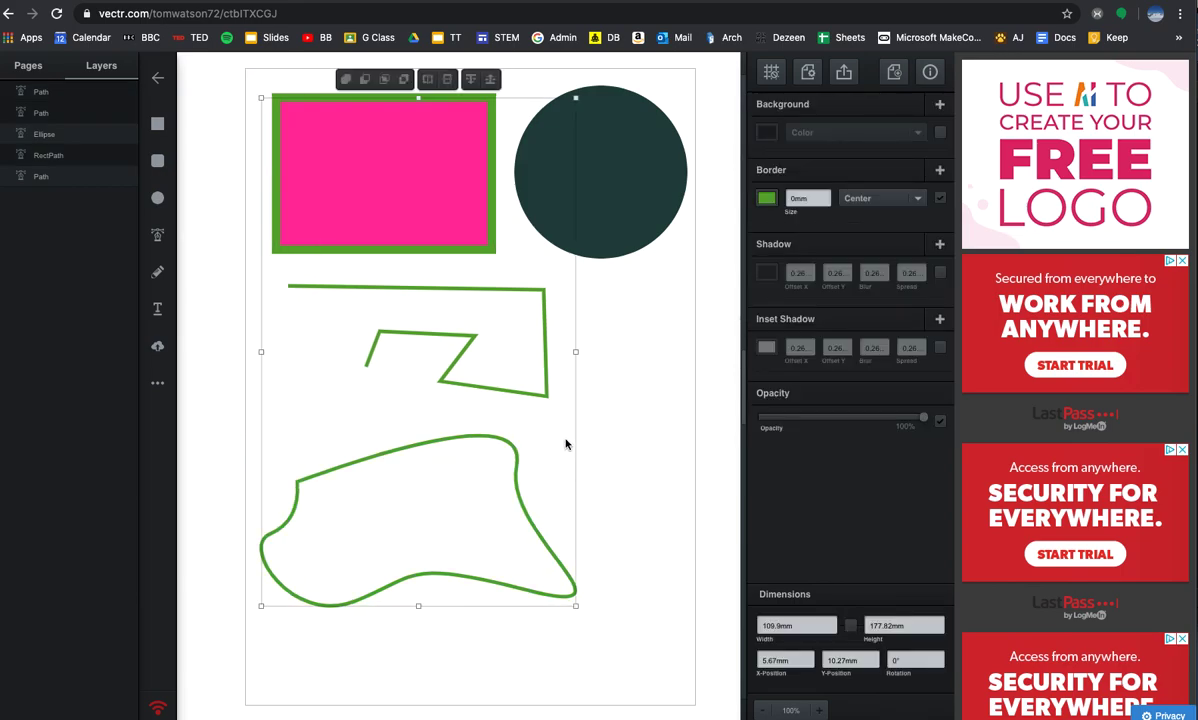
left_click(651, 416)
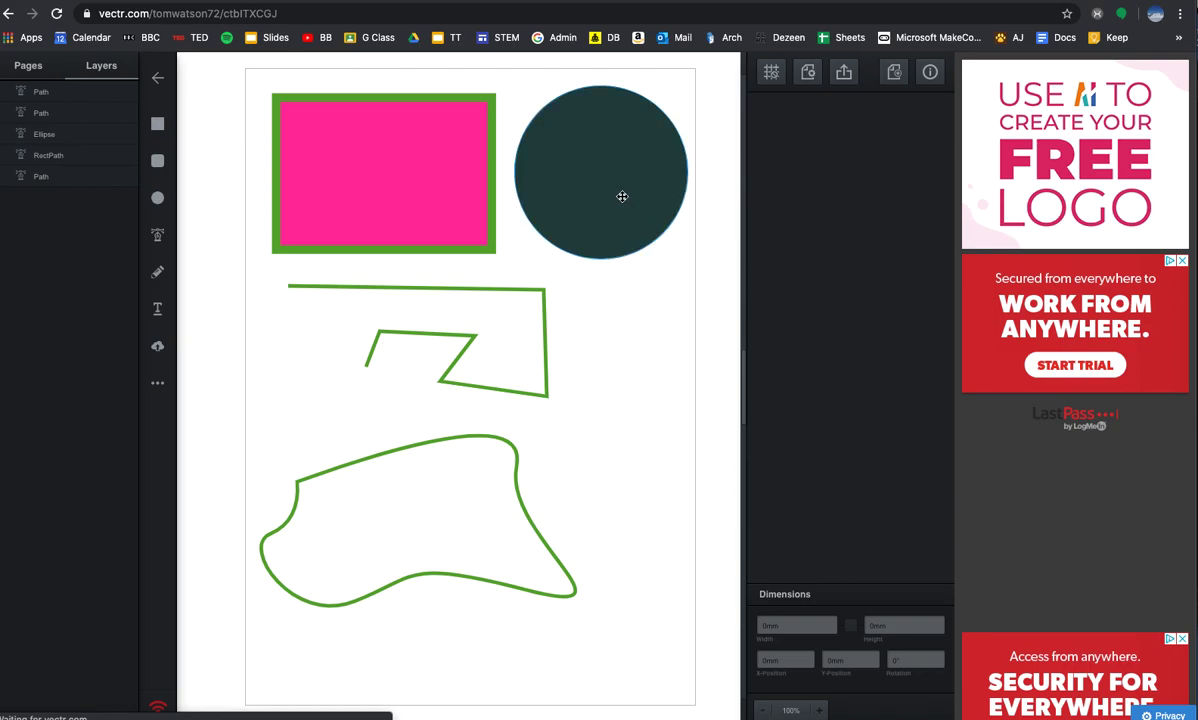
Step: Nudge the dark green circle up and closer to the rectangle
left_click_drag(620, 195, 624, 219)
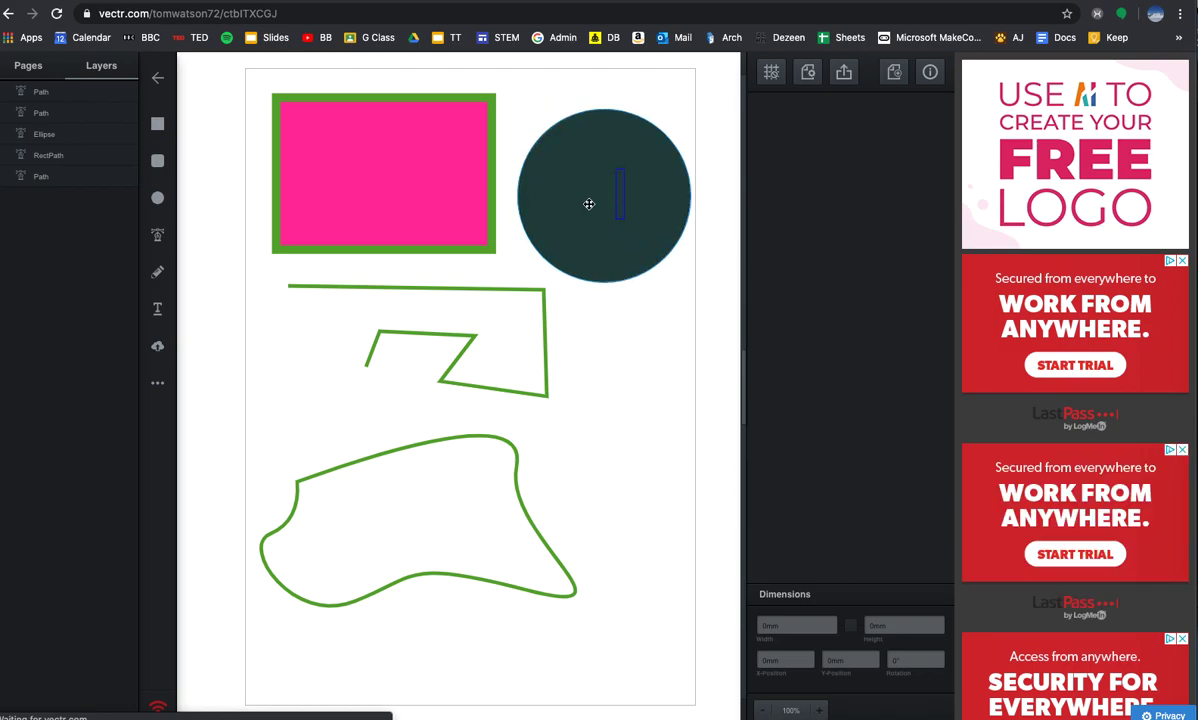
left_click_drag(572, 172, 556, 140)
left_click(606, 443)
Step: Stretch the curvy outline slightly taller and flip it horizontally
left_click_drag(639, 652, 453, 467)
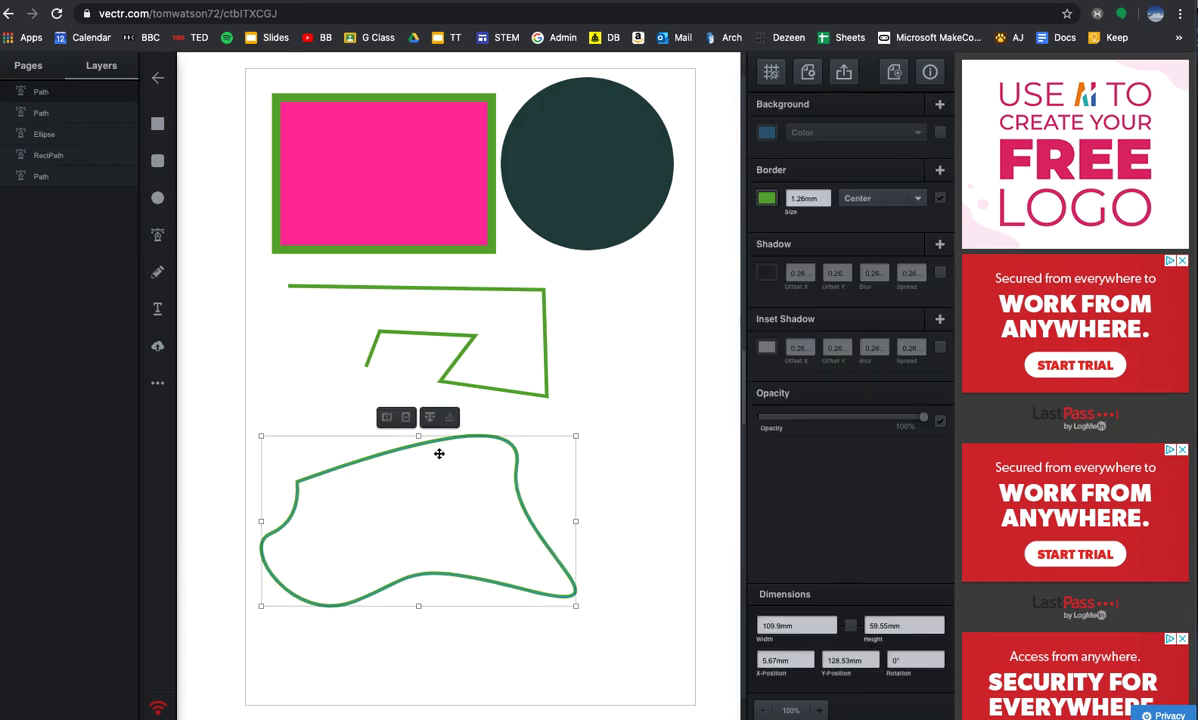
mouse_move(418, 605)
left_mouse_down()
mouse_move(424, 667)
mouse_move(414, 567)
mouse_move(416, 608)
left_mouse_up()
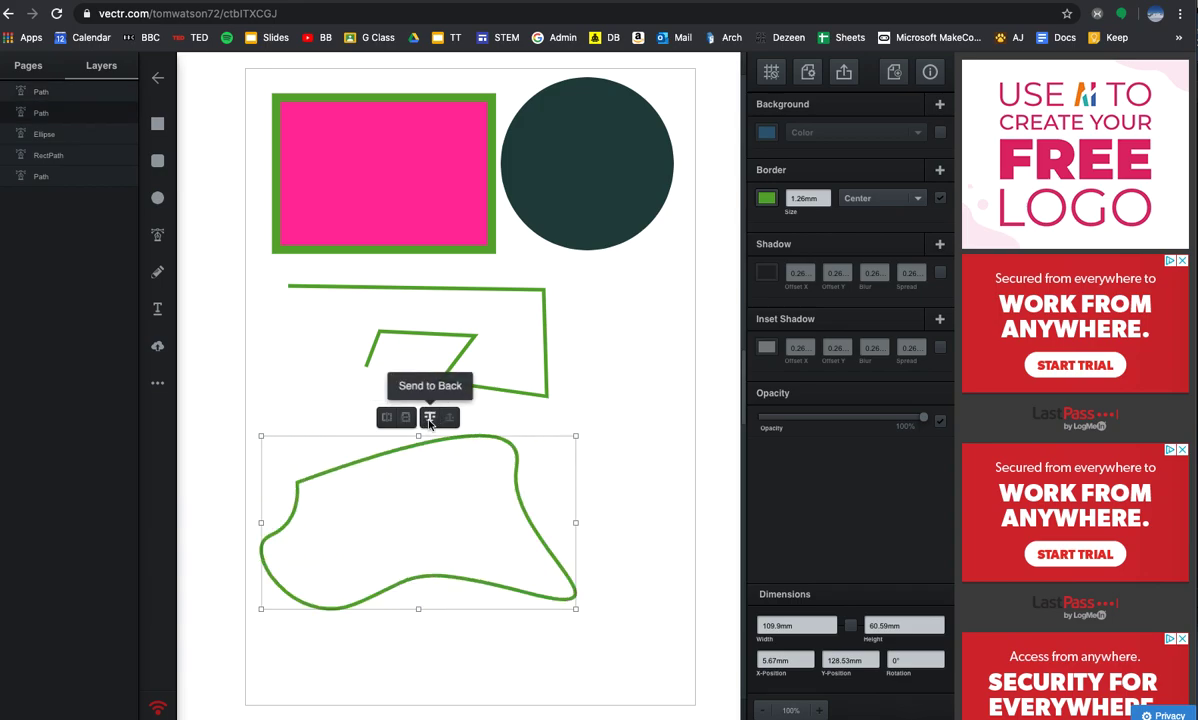
left_click(386, 417)
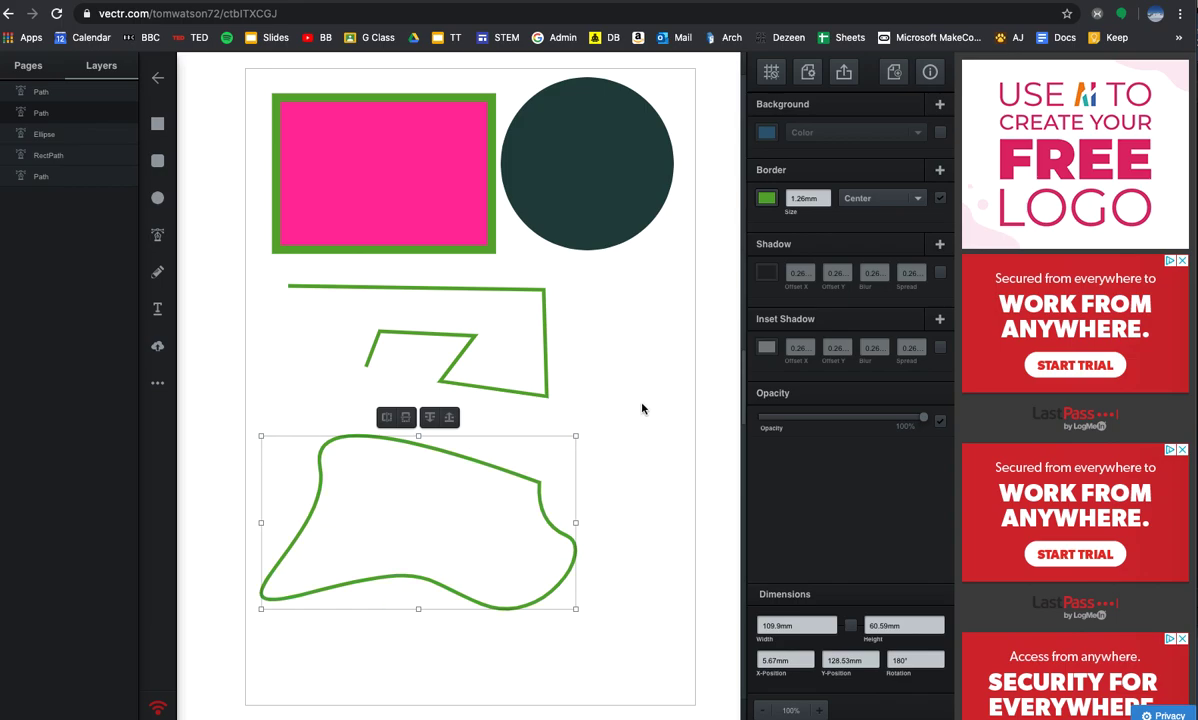
left_click(530, 482)
left_click(466, 387)
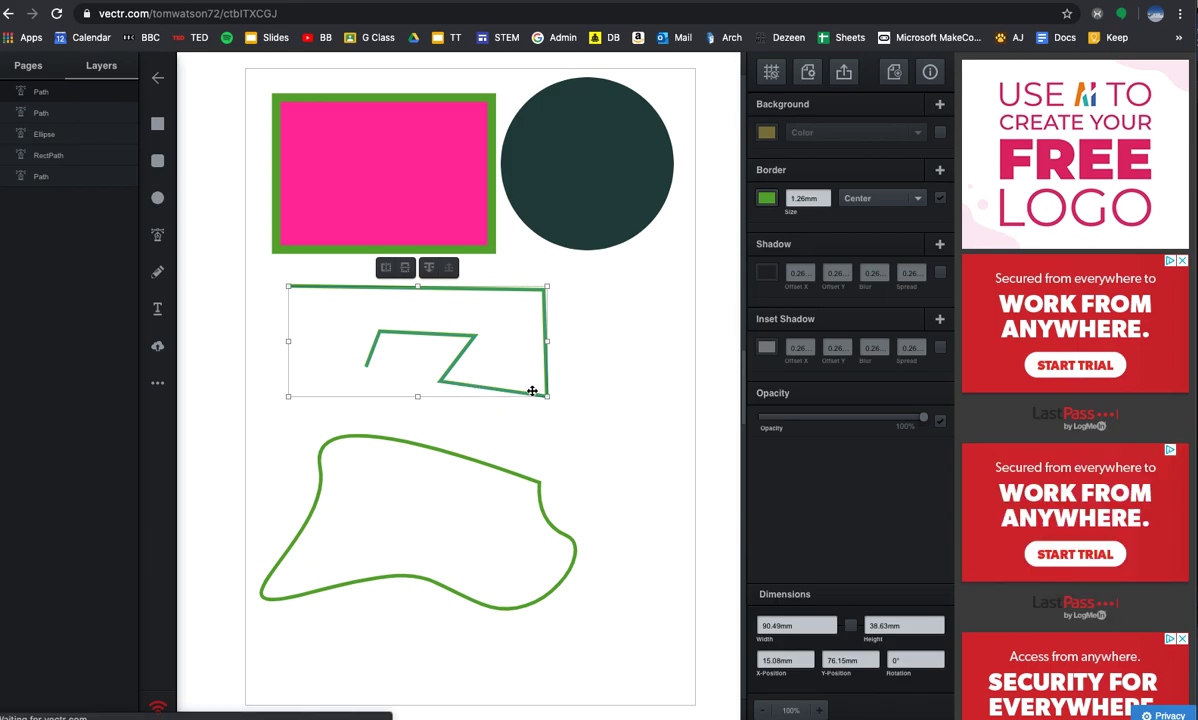
Step: Round the zigzag's inner bend into a curve and shift the curvy outline slightly right
double_click(440, 331)
left_click_drag(478, 342, 390, 348)
left_click(449, 457)
left_click_drag(470, 459, 496, 472)
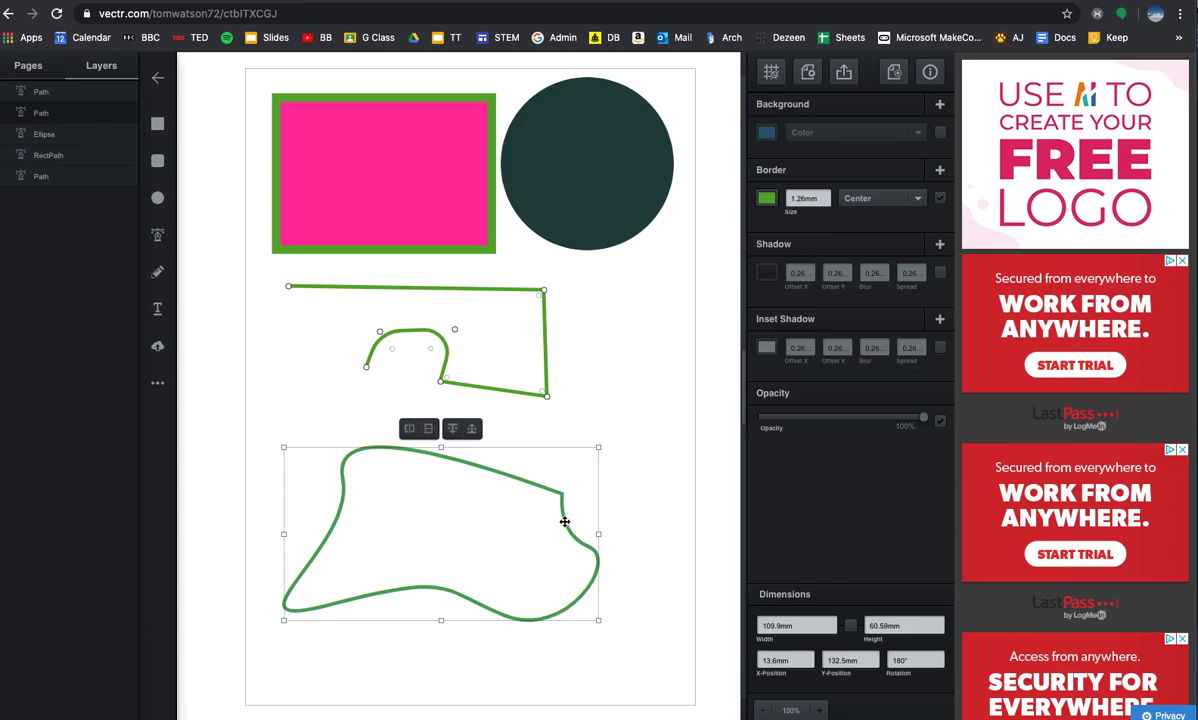
Step: Pull the curvy outline's upper-right point up and outward
double_click(565, 521)
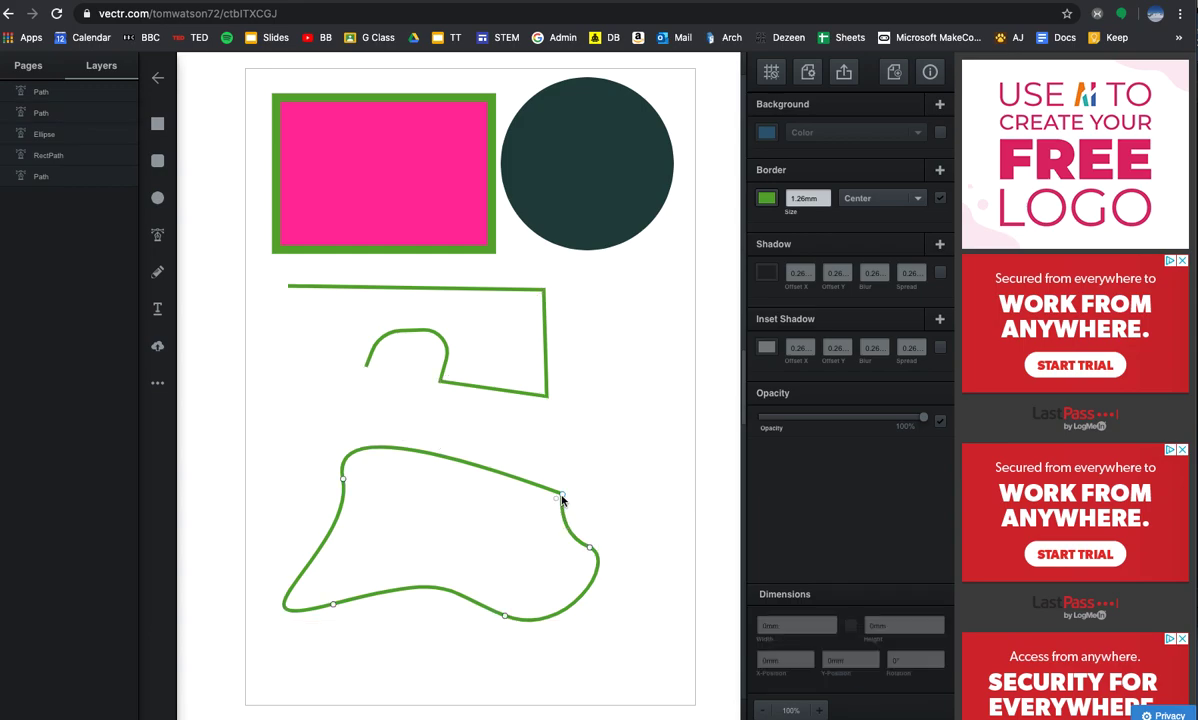
left_click(564, 497)
left_click_drag(566, 501, 572, 490)
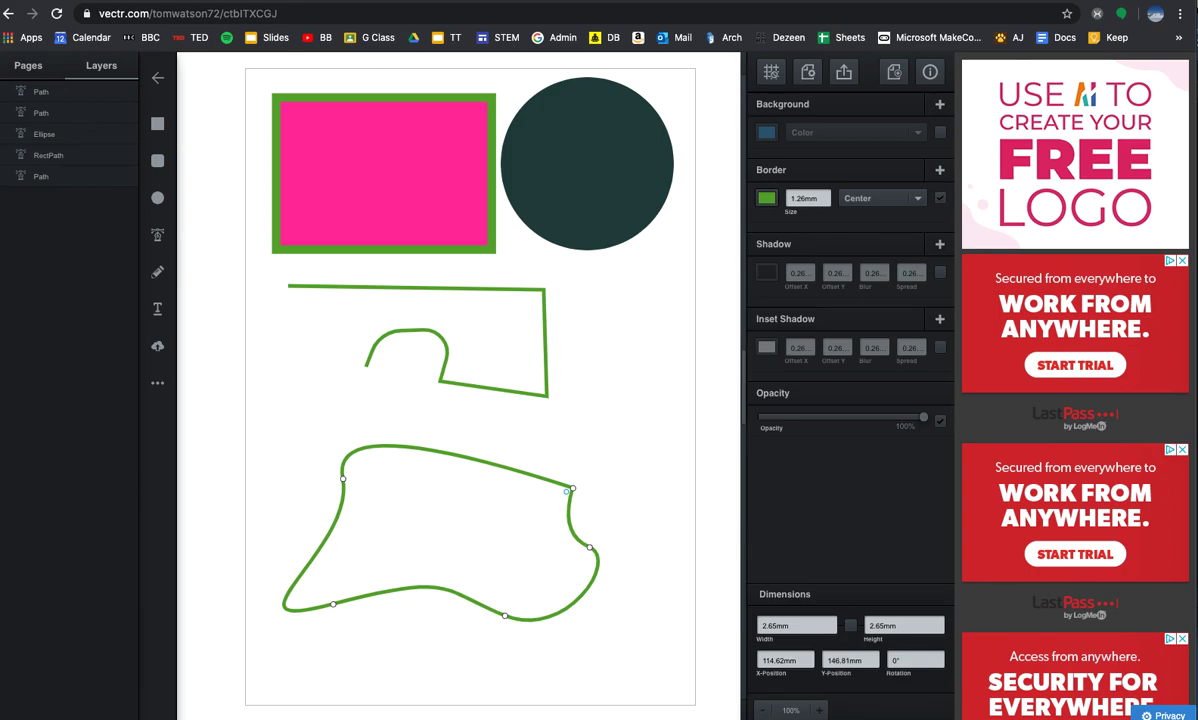
Step: Reshape the outline's upper-right curve and pull its top edge up into a sharp spike
left_click(646, 359)
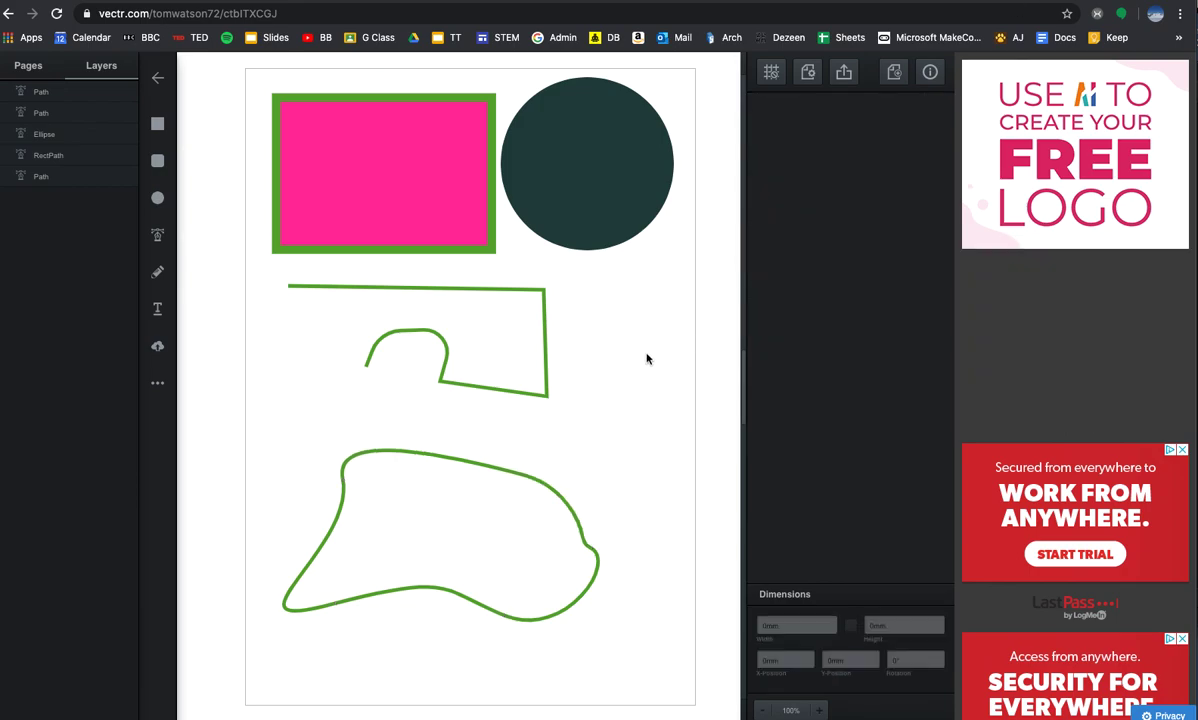
left_click(560, 497)
left_click_drag(574, 492, 562, 460)
left_click(545, 461)
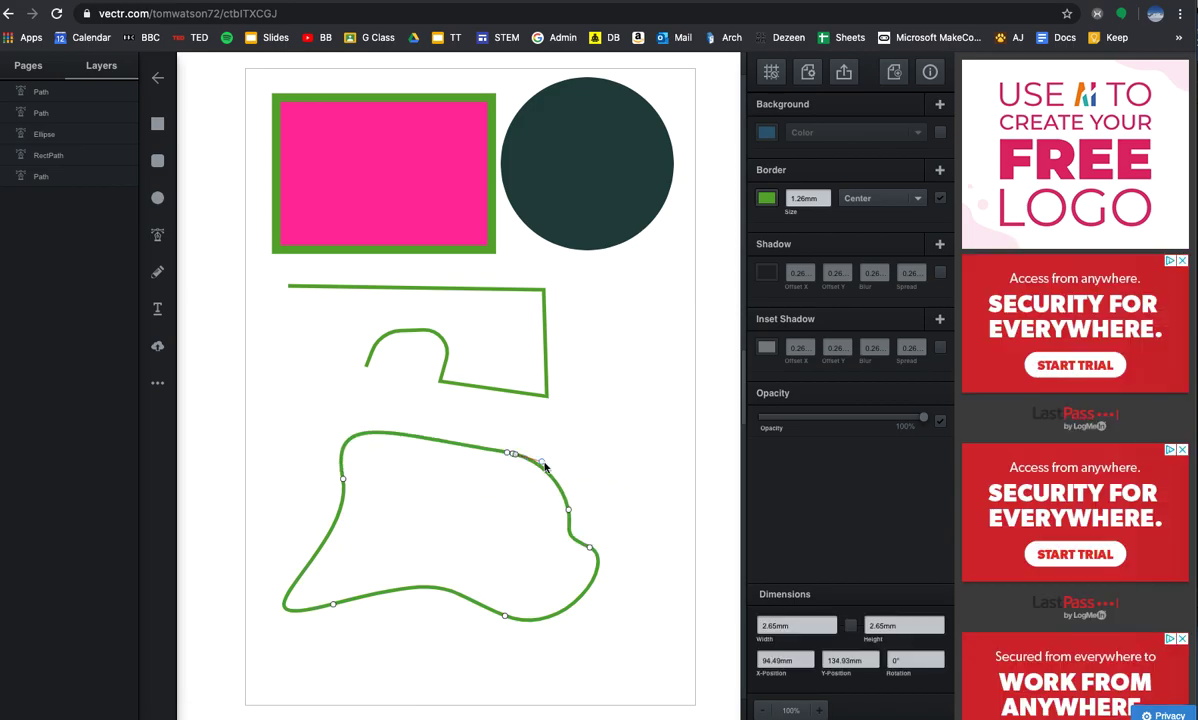
left_click_drag(545, 465, 562, 369)
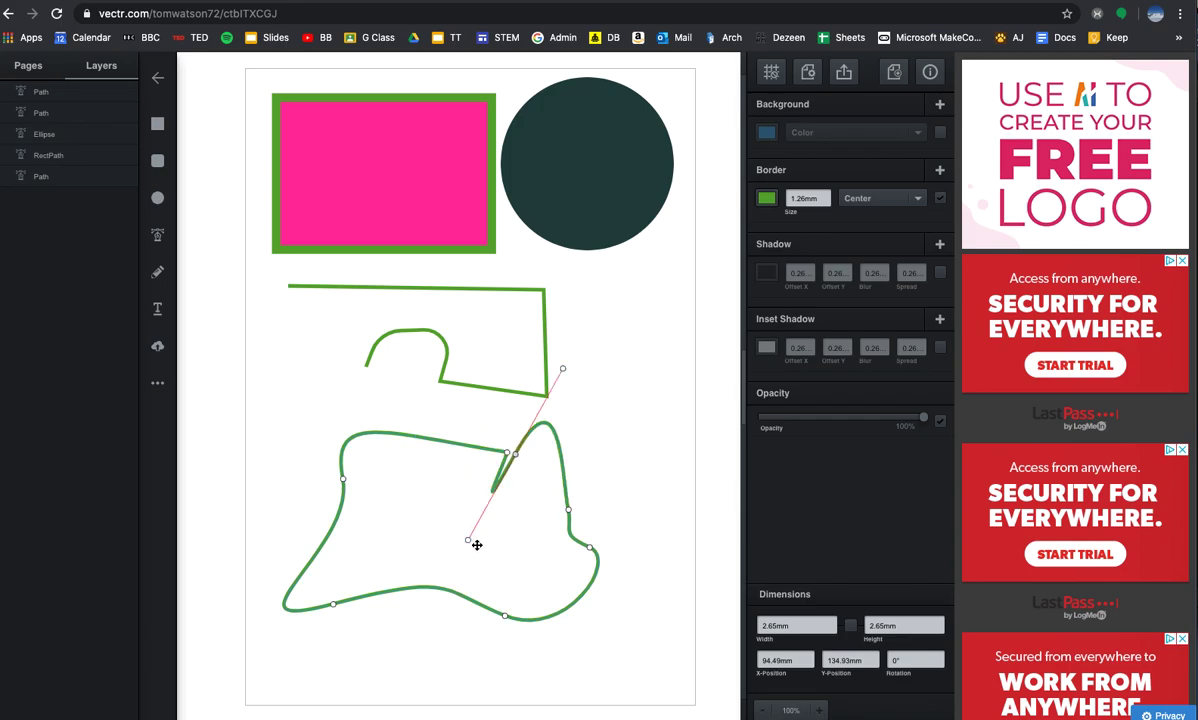
Step: Bend the outline's upper-left curve up into a tall peak beneath the zigzag
left_click(399, 436)
left_click_drag(427, 438, 378, 400)
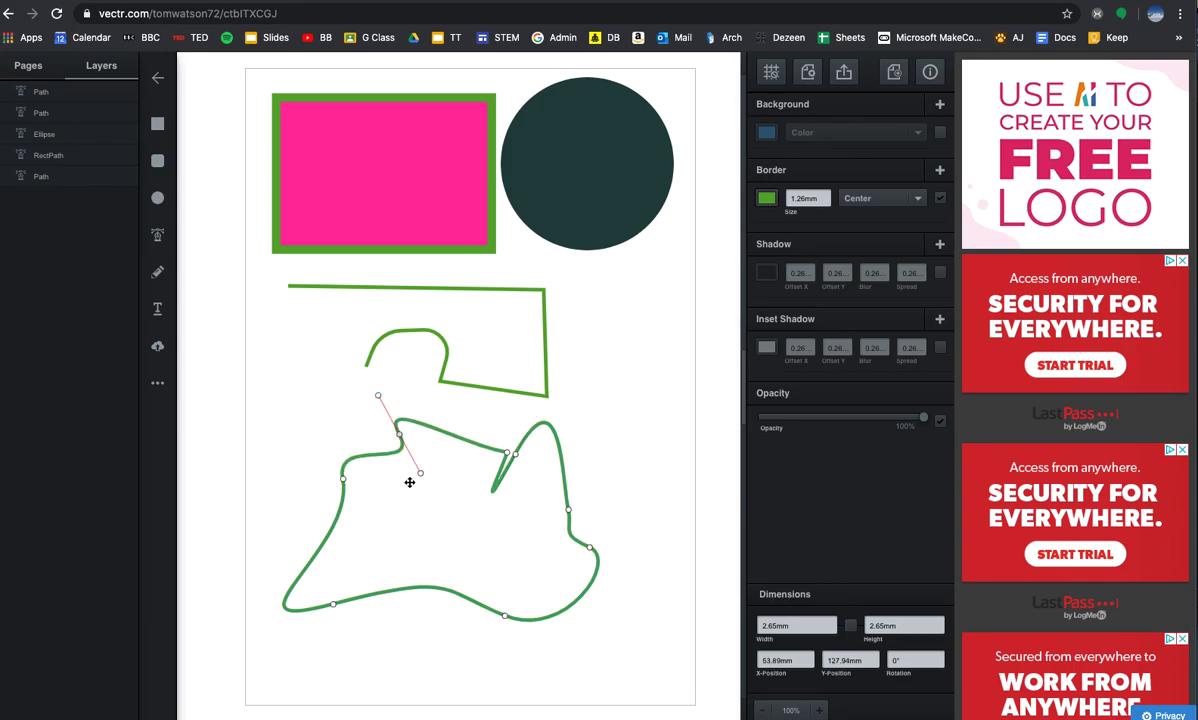
left_click_drag(420, 472, 493, 545)
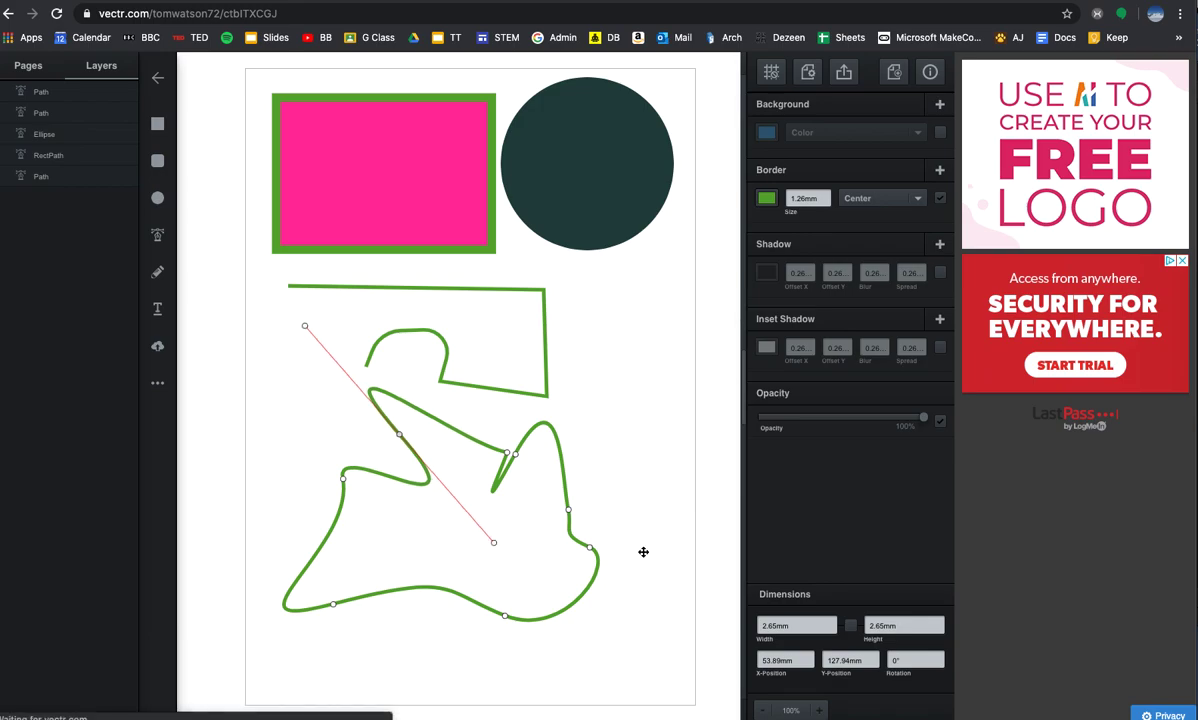
key("super+z")
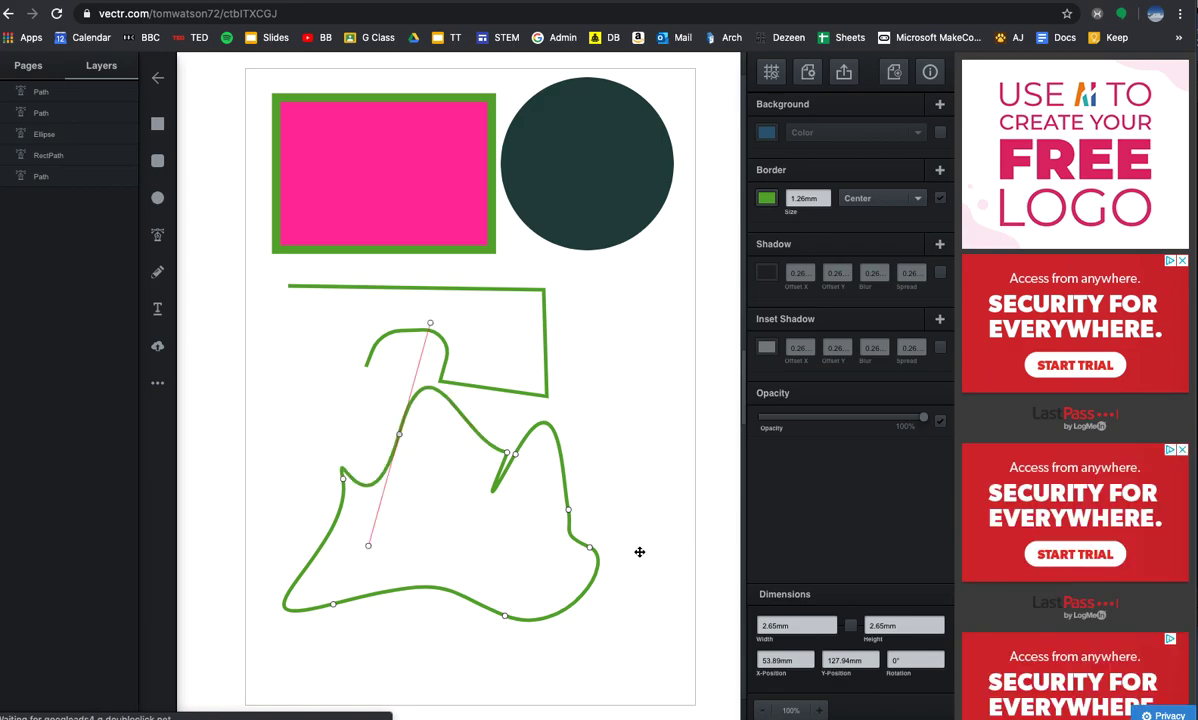